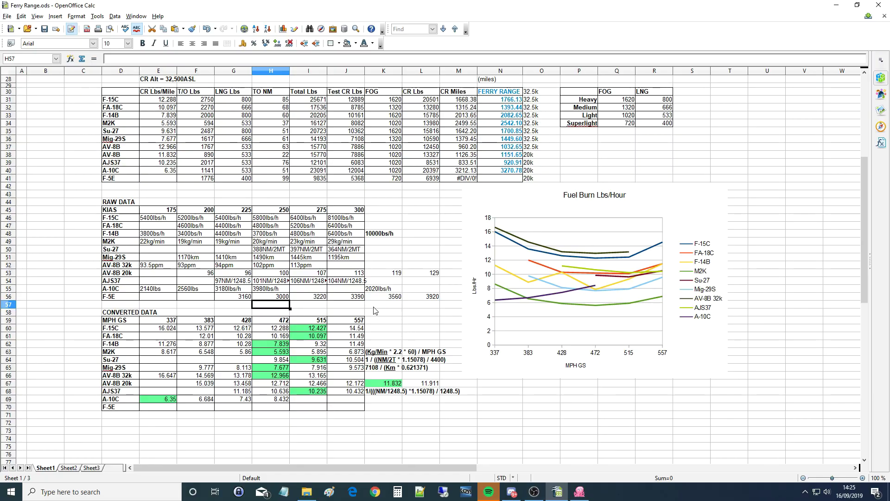
Switch to the Calculator and divide the F-5E raw burn of 3160 at 225 KIAS by 428 MPH.
click(330, 314)
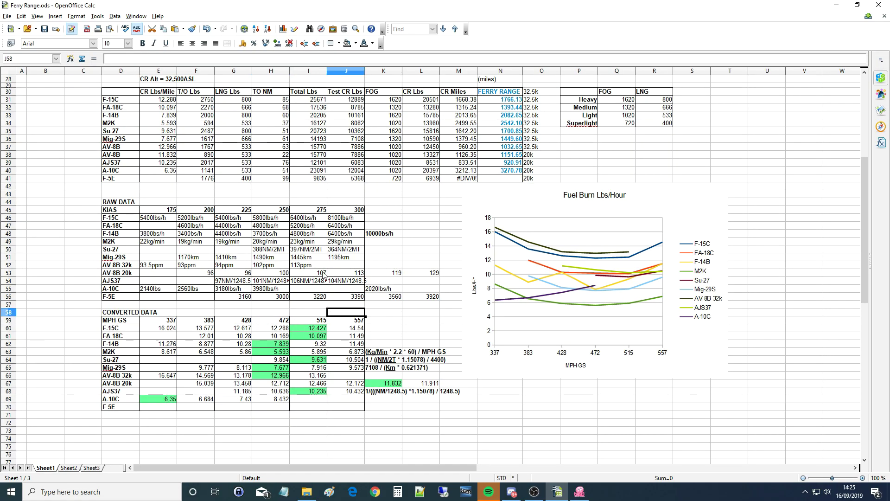
click(235, 213)
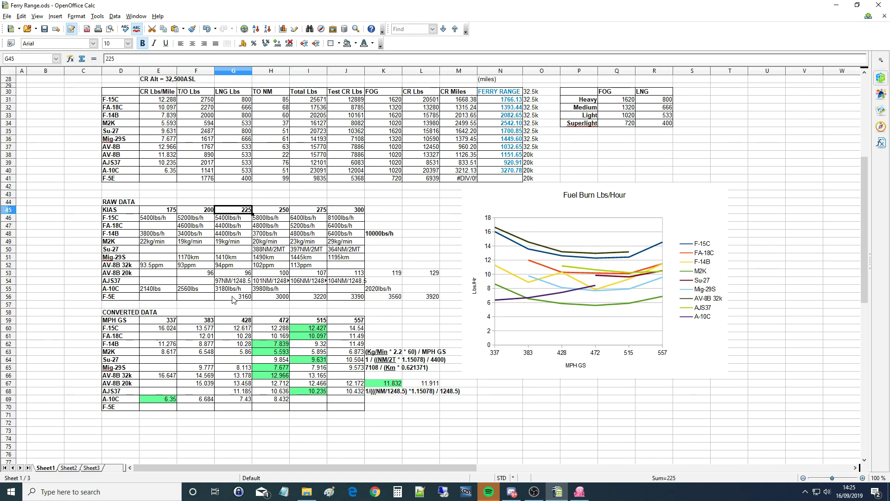
click(239, 298)
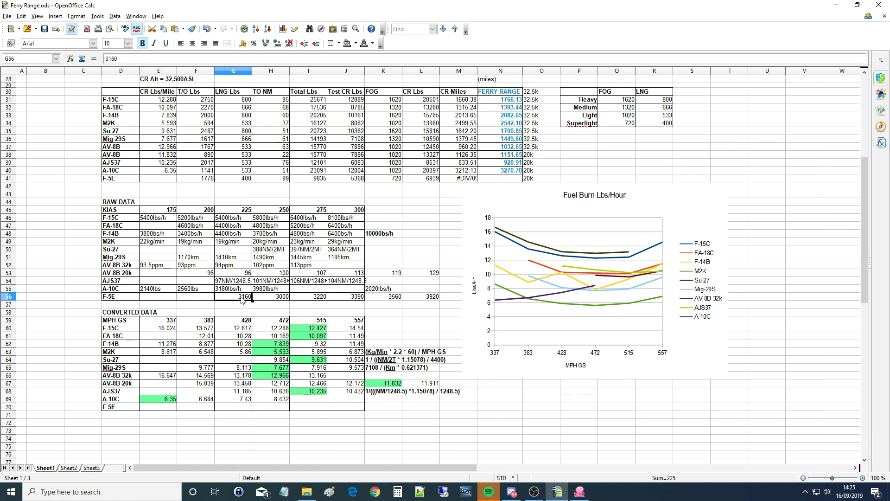
click(397, 491)
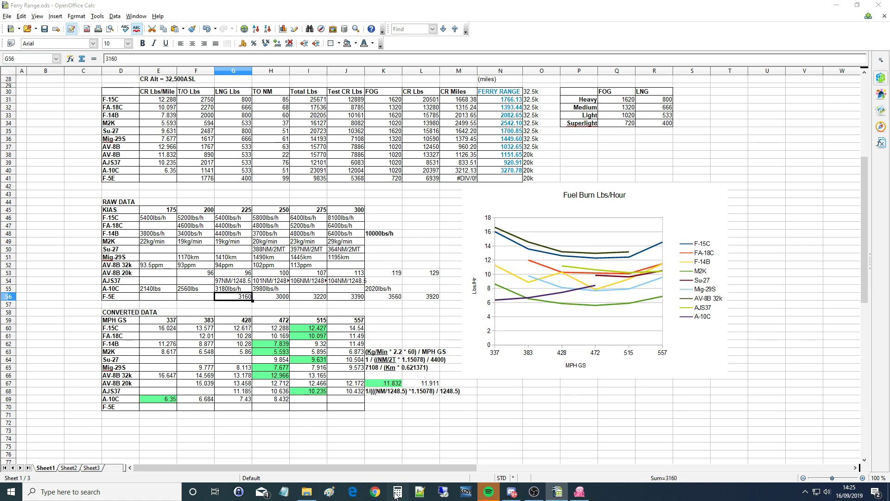
text(36)
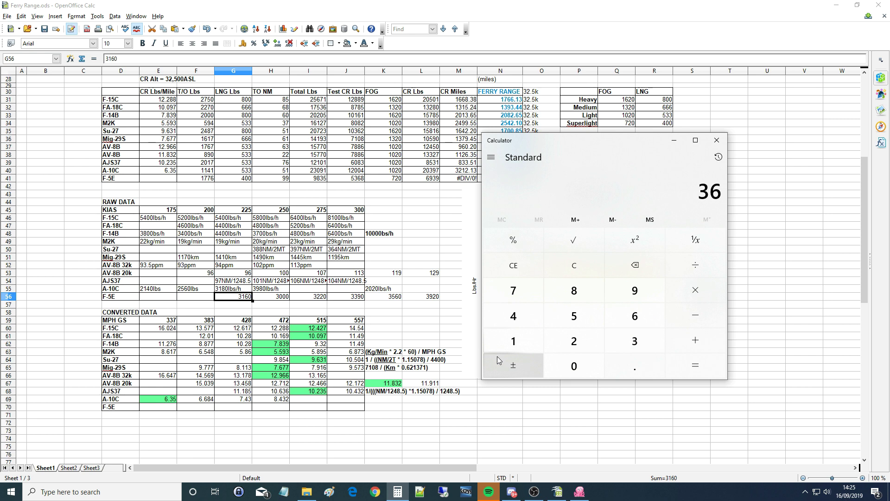
key(BackSpace)
text(160)
key(slash)
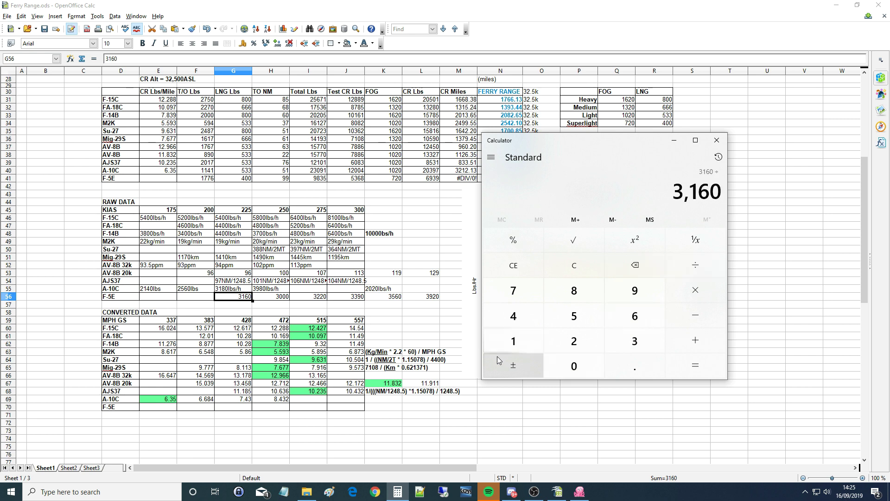
text(428)
key(Return)
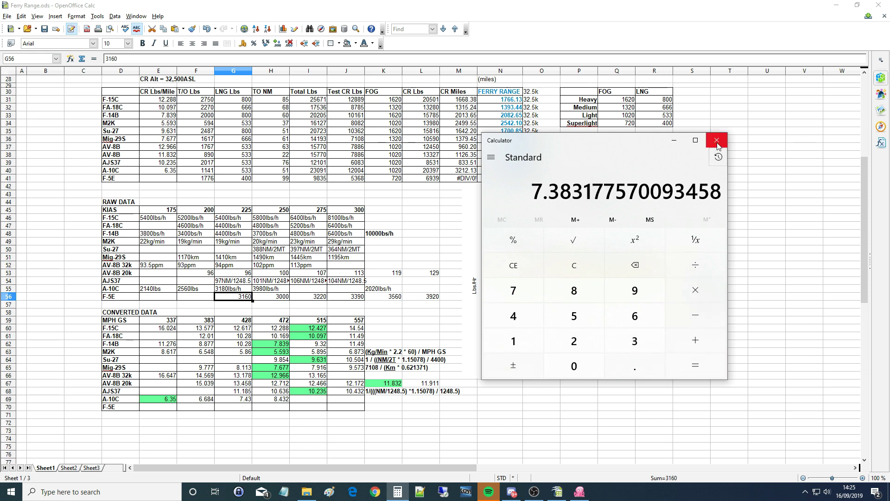
Return to the spreadsheet and enter 7.383 for the F-5E at 428 MPH in the converted data table.
click(241, 408)
text(7.3)
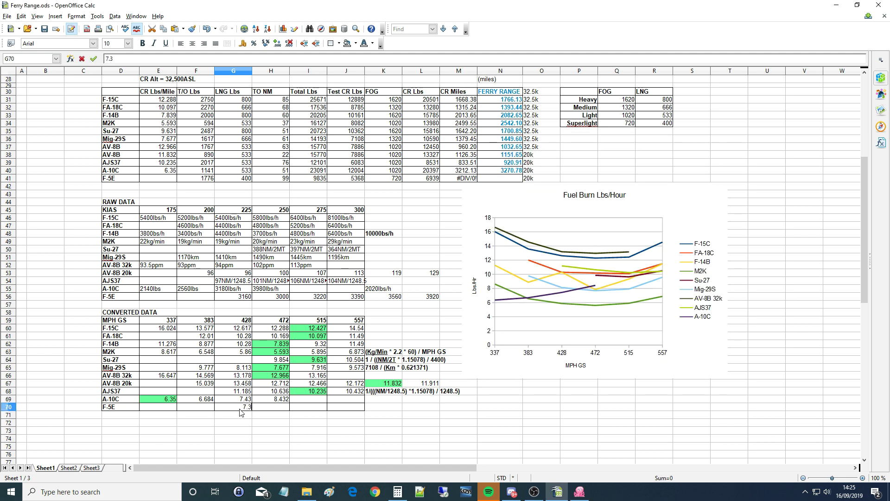
text(83)
key(Return)
key(Up)
key(Up)
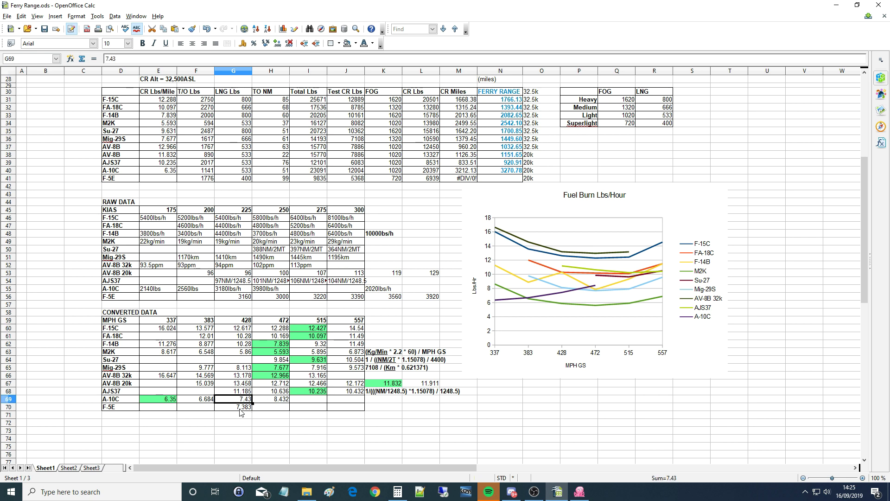
Divide 3000 by 472 in the Calculator and enter 6.356 for the F-5E at 472 MPH in the converted data table.
key(Down)
key(Right)
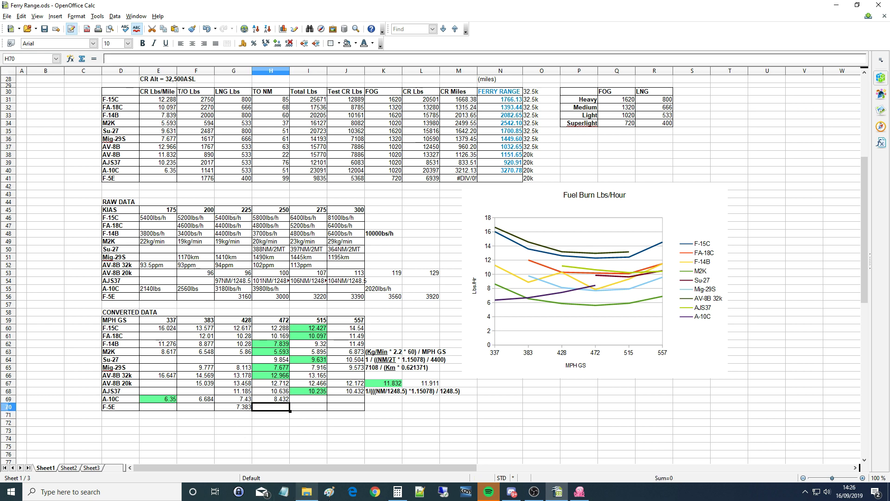
click(397, 497)
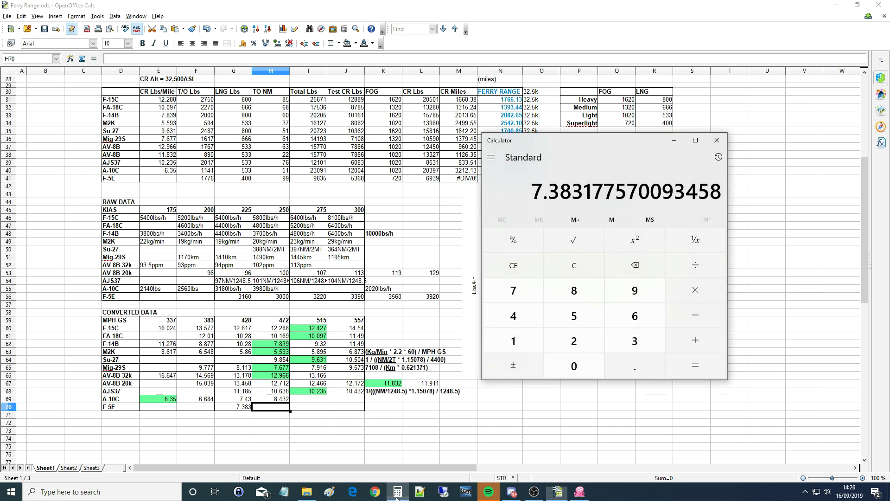
click(583, 272)
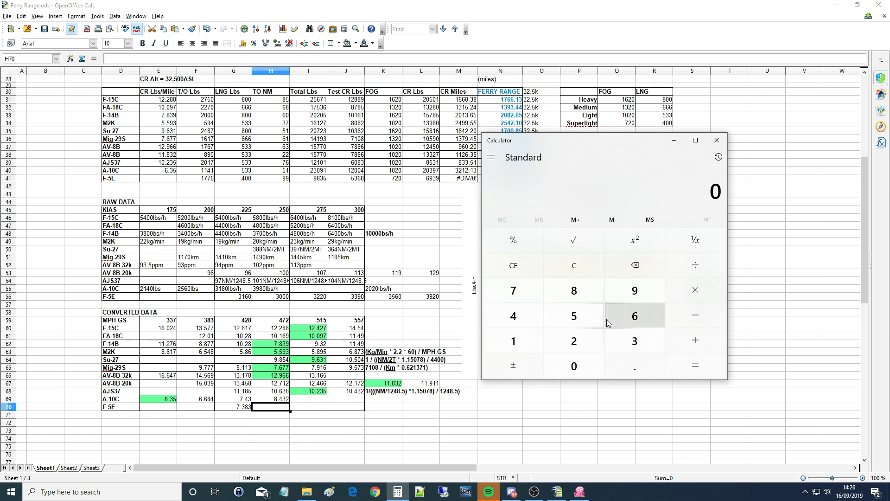
text(3000)
key(slash)
text(472)
key(Return)
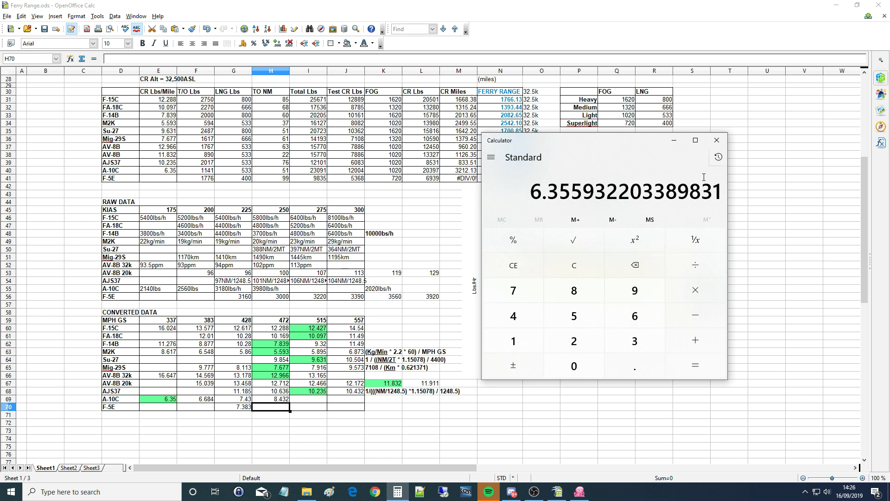
click(717, 140)
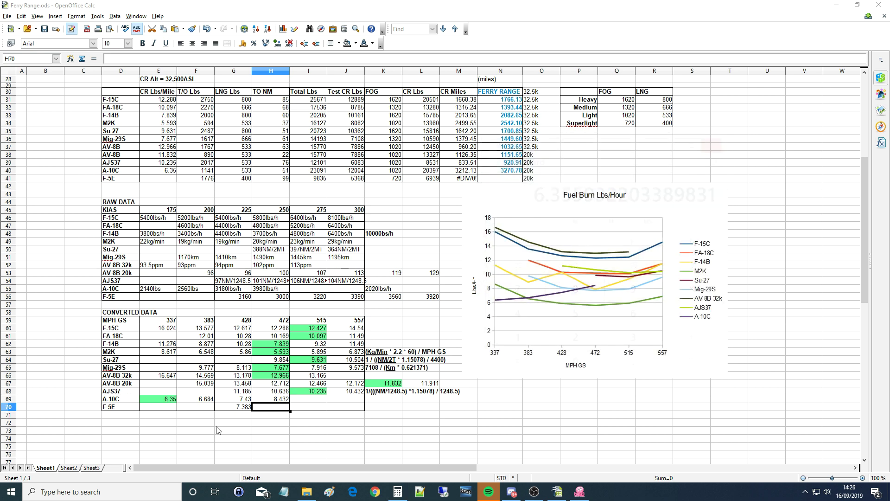
click(269, 409)
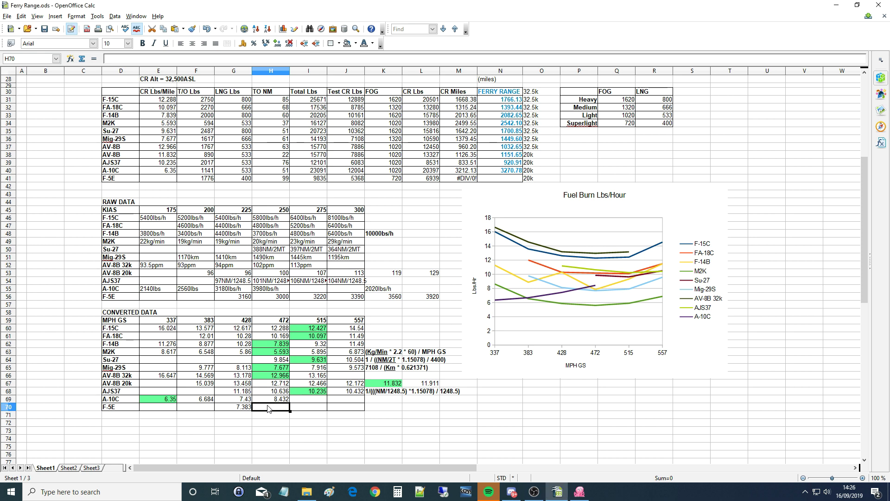
text(6.356)
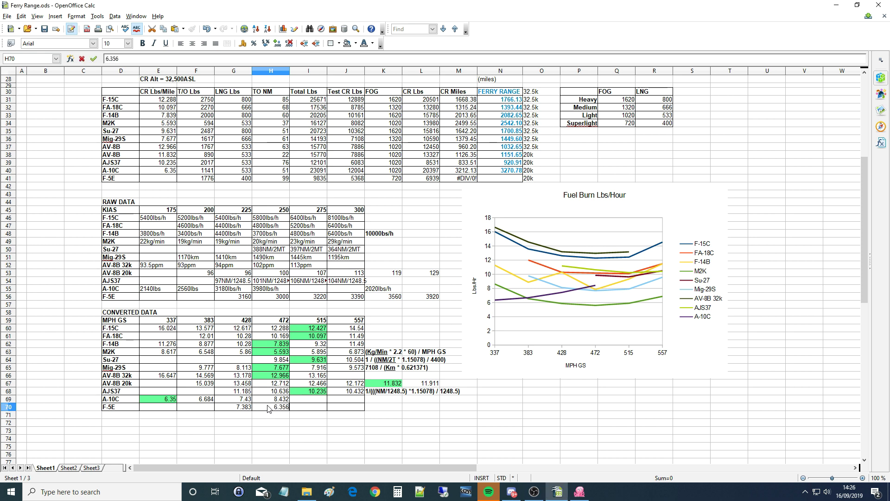
key(Tab)
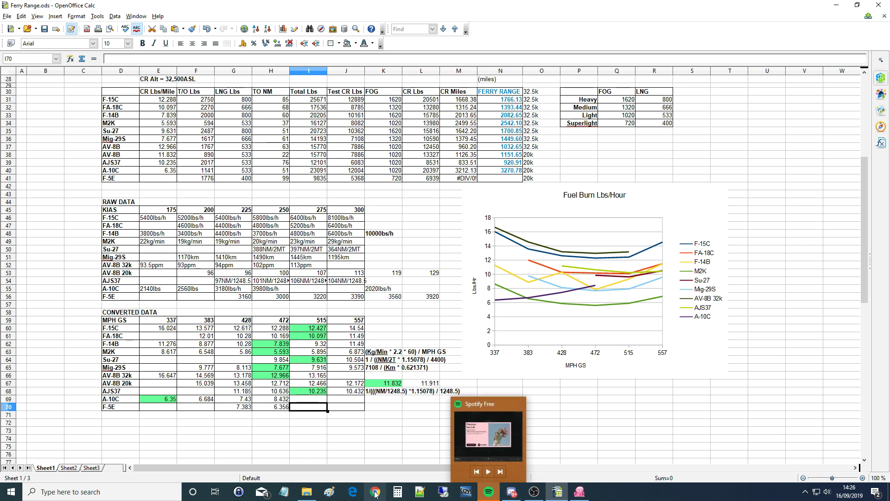
Divide 3220 by 515 in the Calculator and enter 6.252 for the F-5E at 515 MPH in the converted data.
click(398, 493)
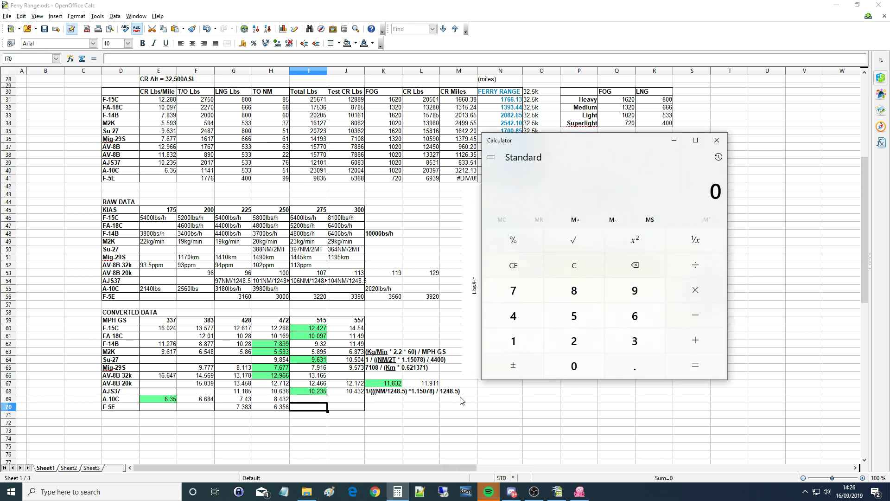
text(3220)
key(slash)
text(515)
key(Return)
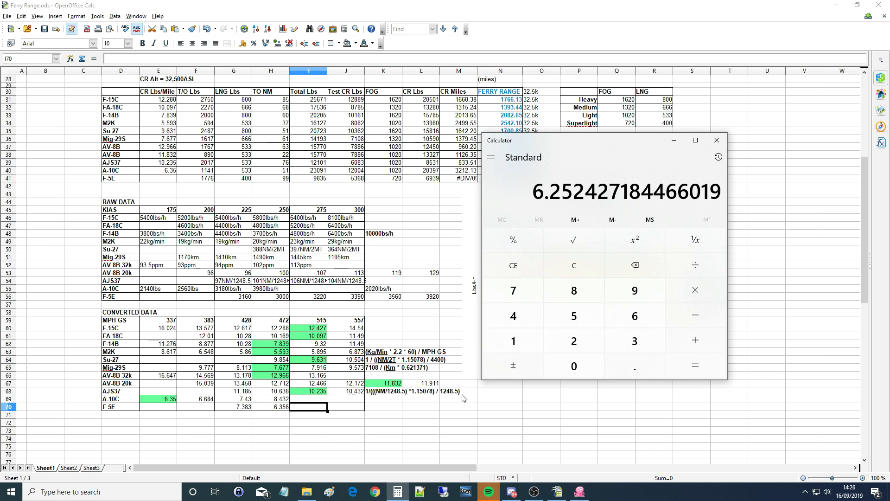
click(304, 409)
text(6.252)
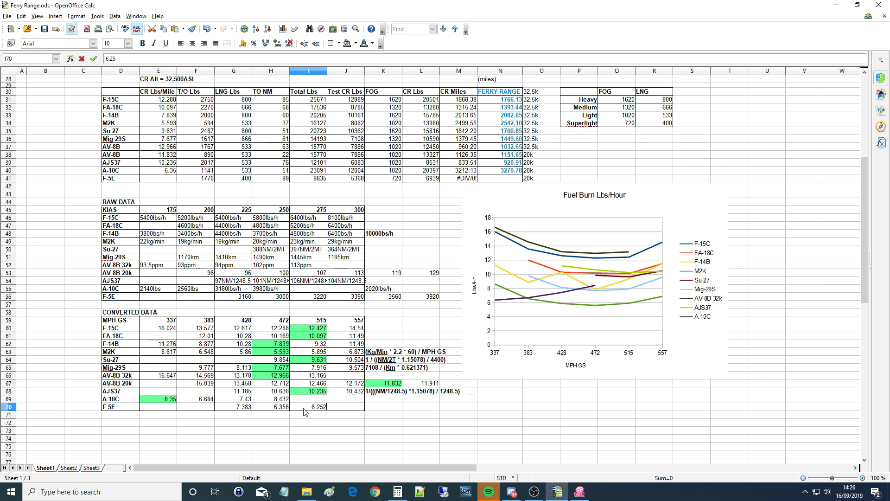
key(Tab)
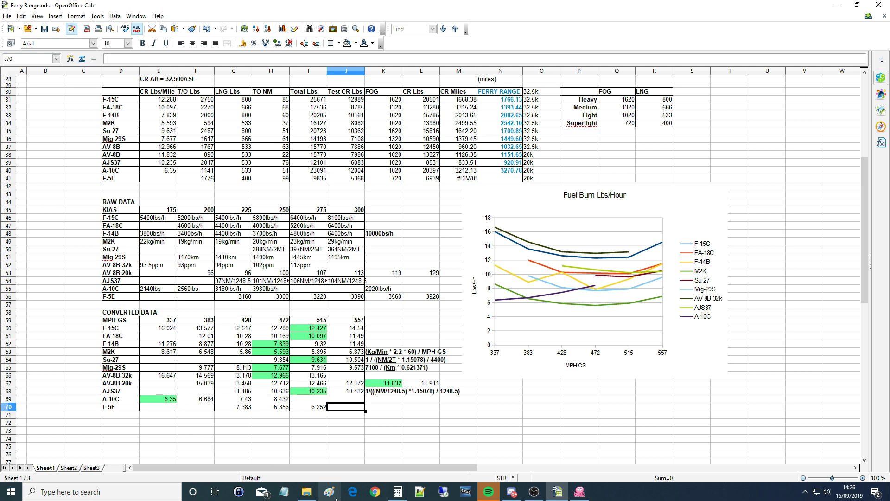
Switch to the Calculator and clear its previous result.
click(398, 492)
click(569, 262)
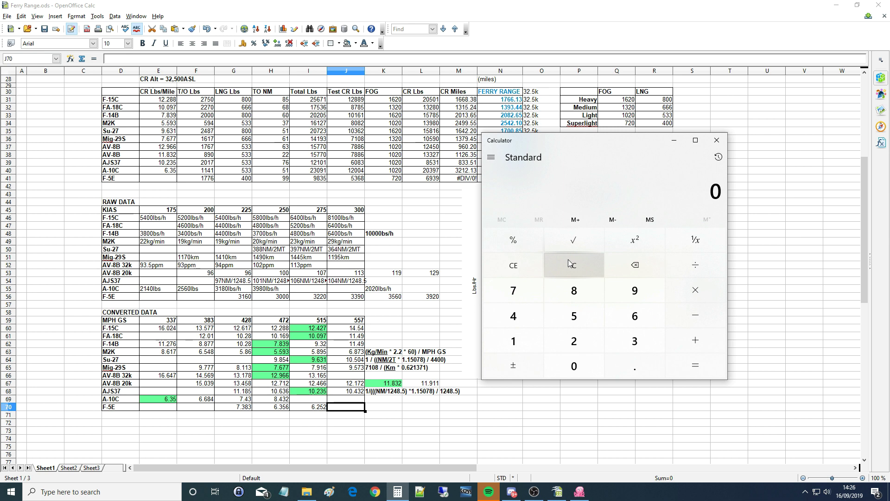
text(3390)
key(slash)
text(5573)
key(Return)
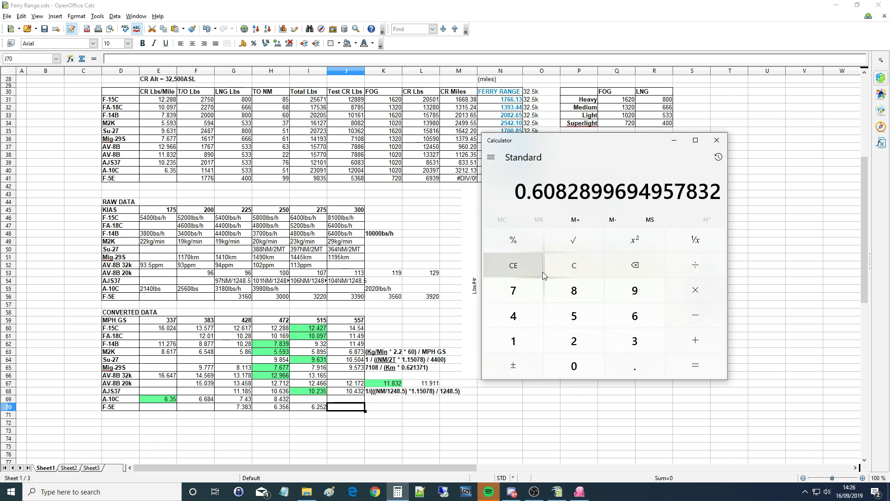
click(569, 271)
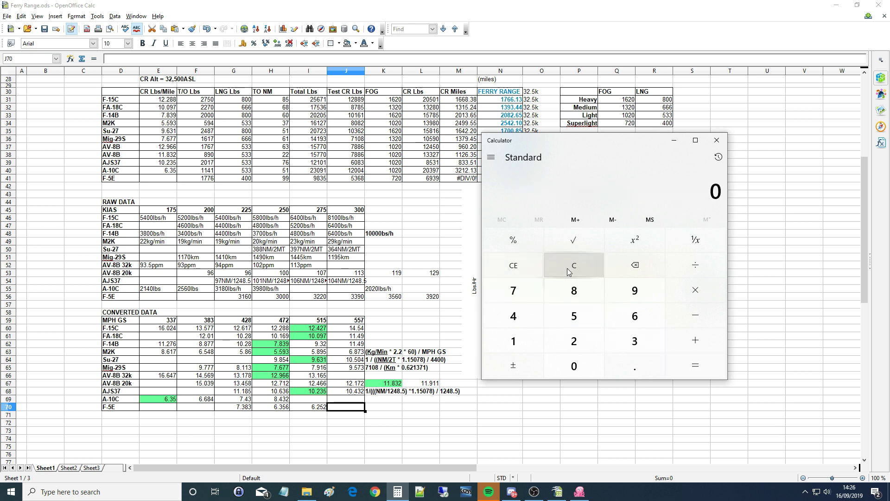
Divide 3390 by 557 in the Calculator and enter 6.086 for the F-5E at 557 MPH in the converted data.
text(3390)
key(slash)
text(557)
key(Return)
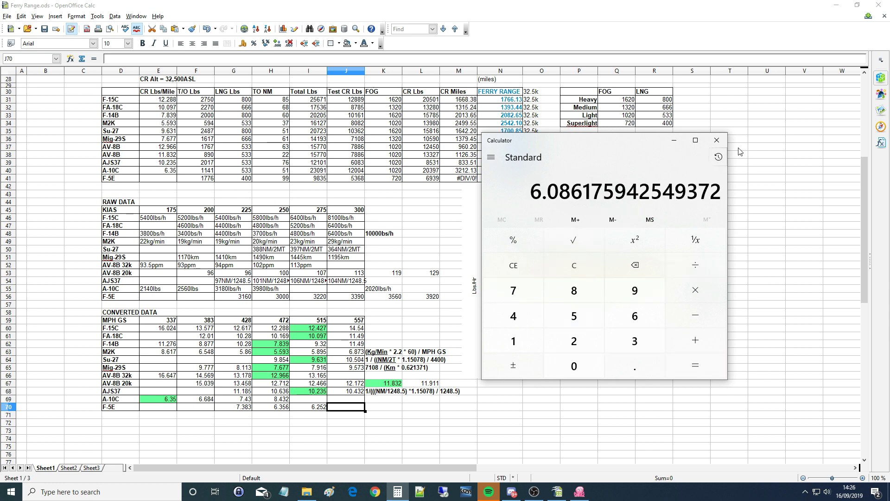
click(715, 141)
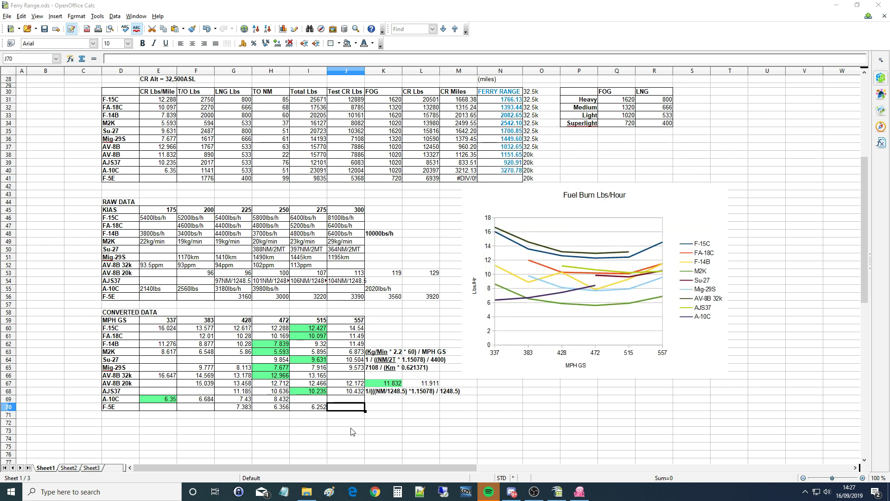
text(6.086)
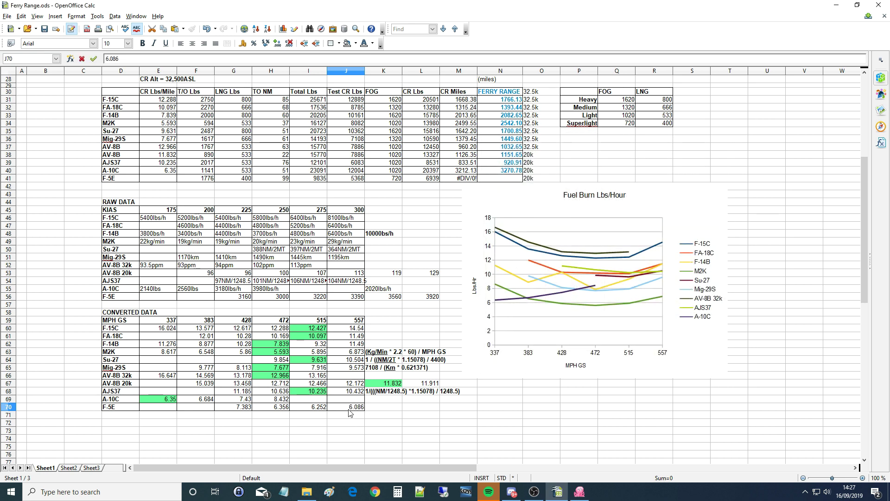
key(Tab)
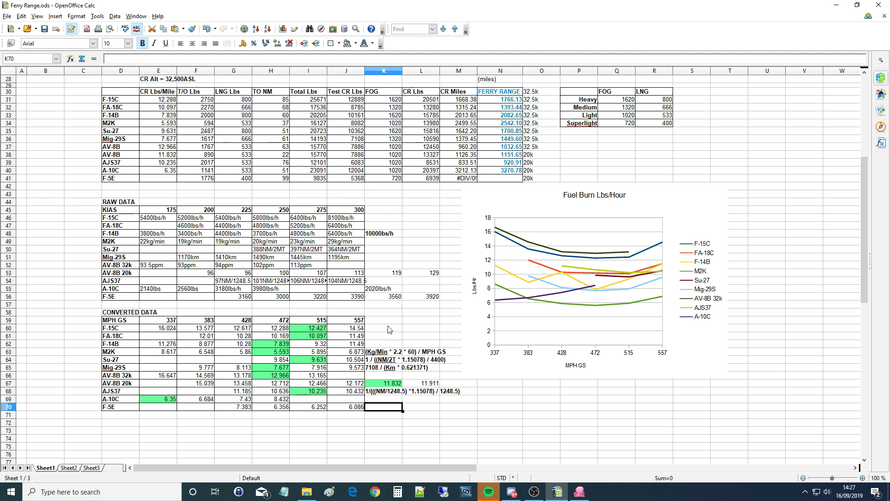
Work out 557 ÷ 300 × 325 in the Calculator and enter 603 as the MPH GS heading after 557 in the converted data.
click(397, 492)
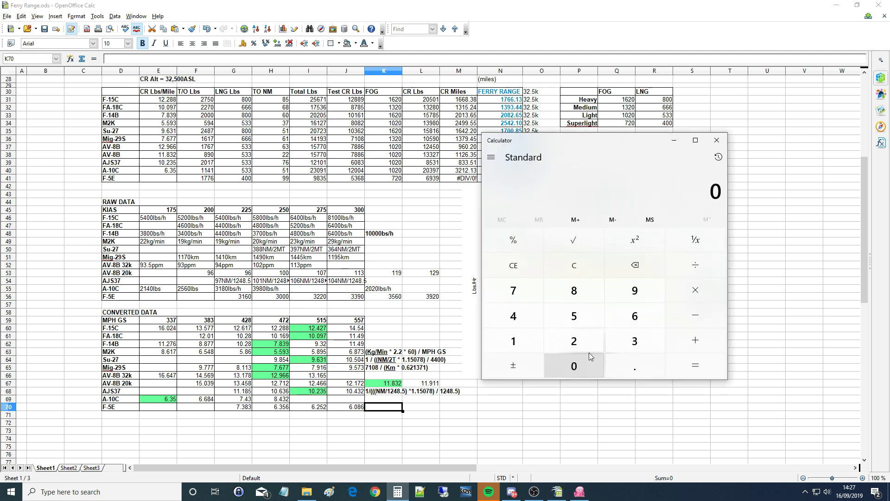
text(5)
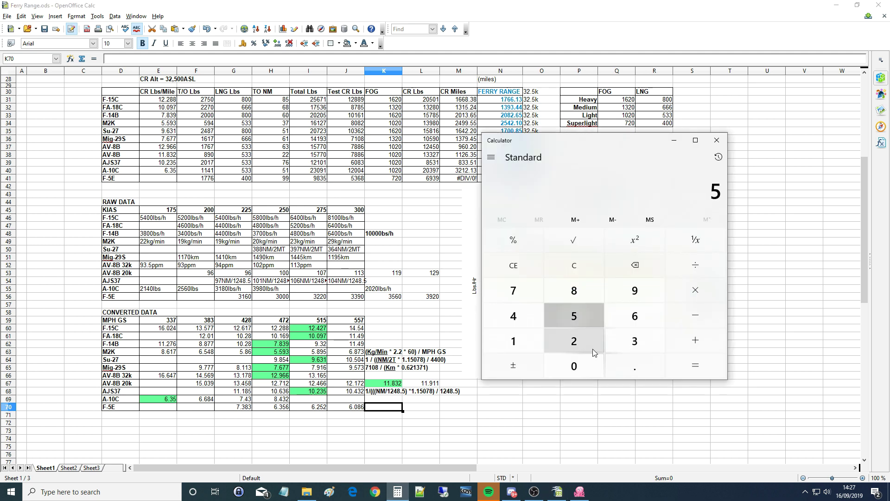
text(57)
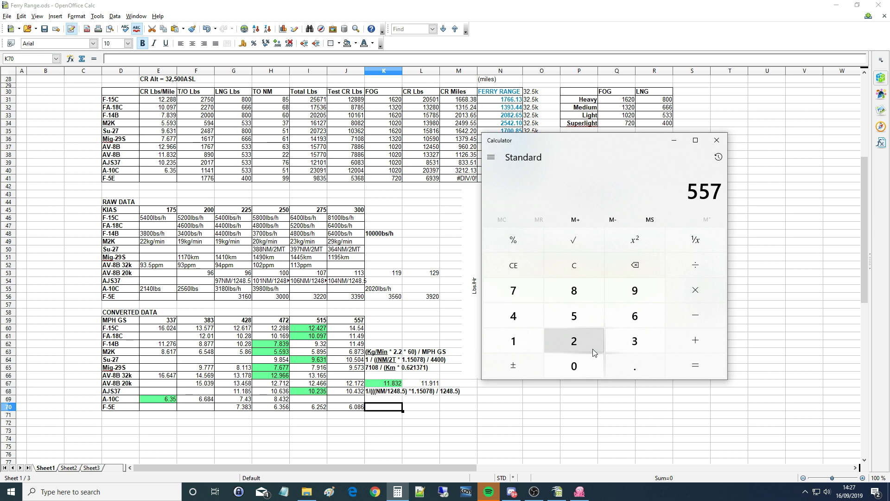
text(300*)
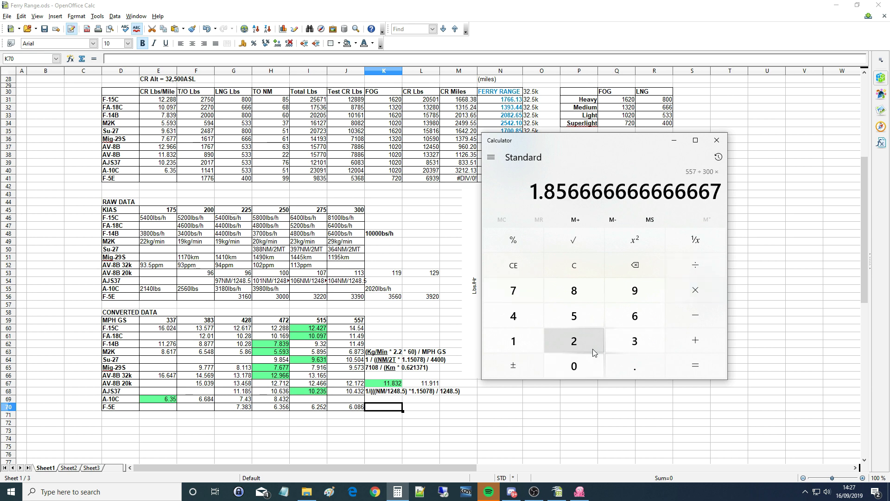
text(325)
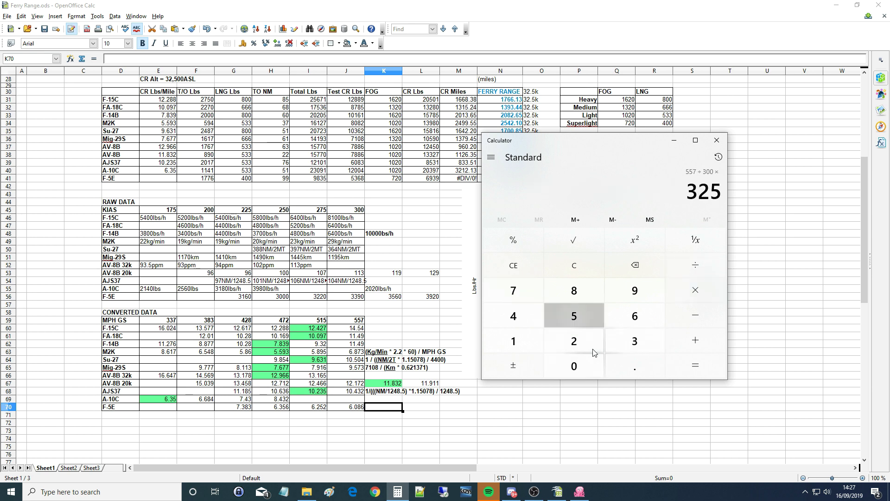
key(Return)
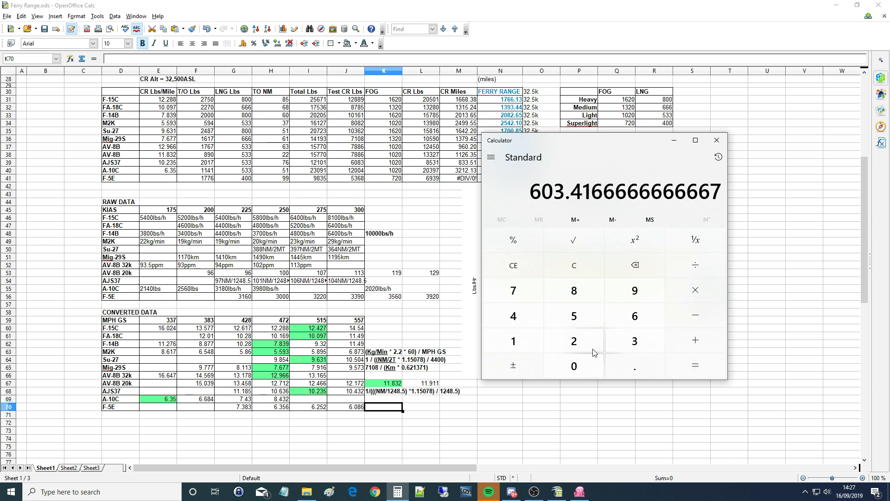
click(374, 324)
text(60)
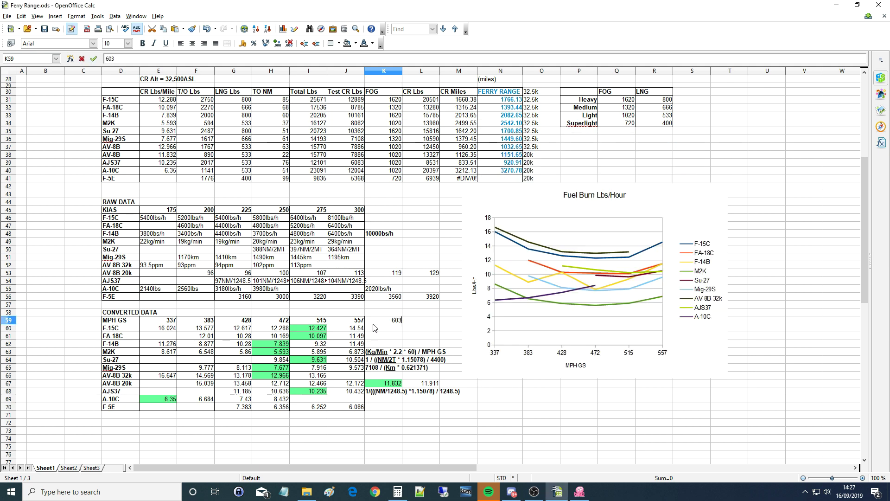
text(3)
key(Tab)
Divide the Calculator result by 325, multiply it by 350, and enter 650 as the MPH GS heading after 603.
click(398, 492)
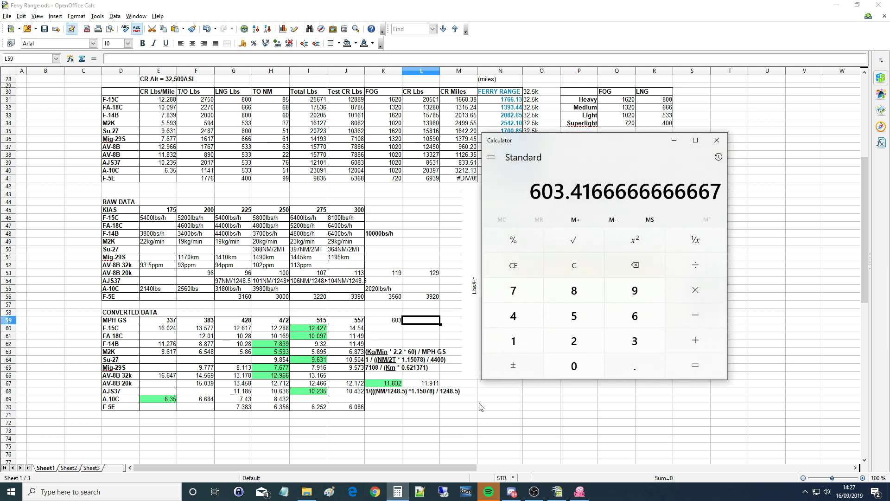
key(slash)
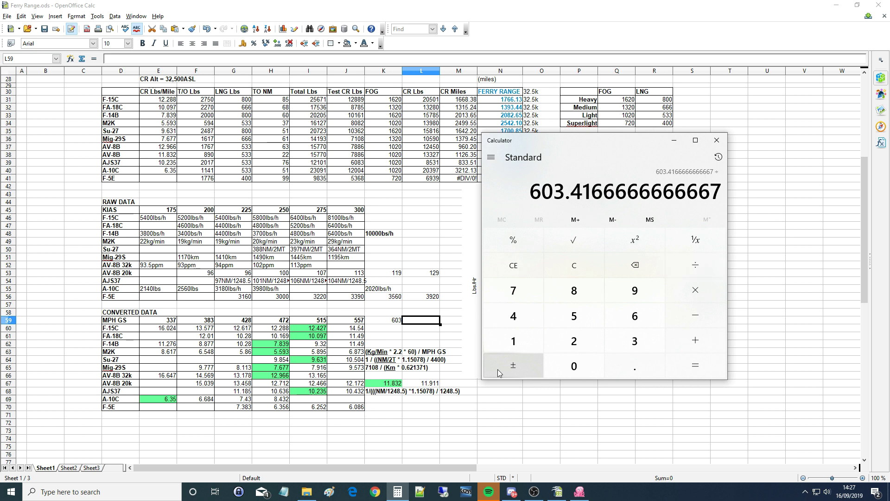
text(325)
key(Return)
key(asterisk)
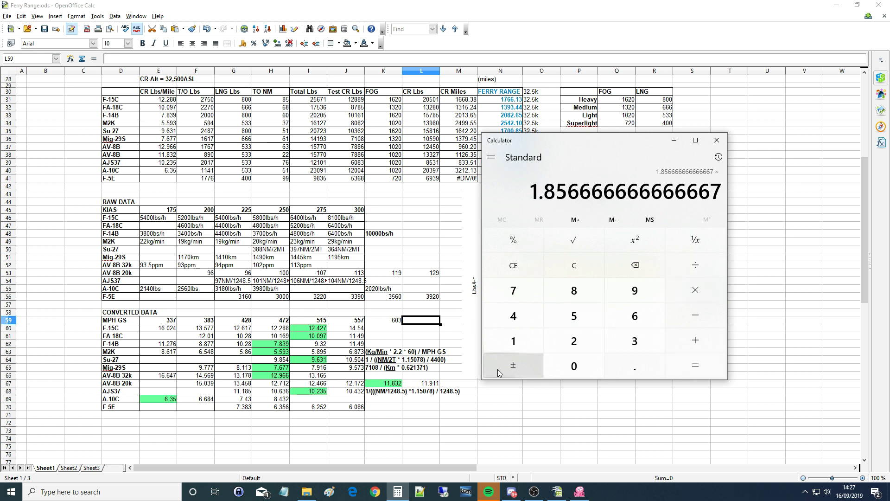
text(350)
key(Return)
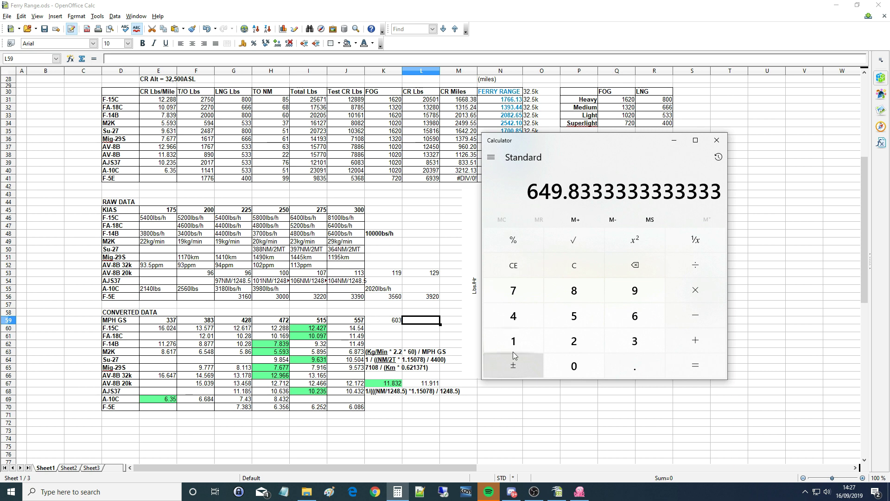
click(717, 140)
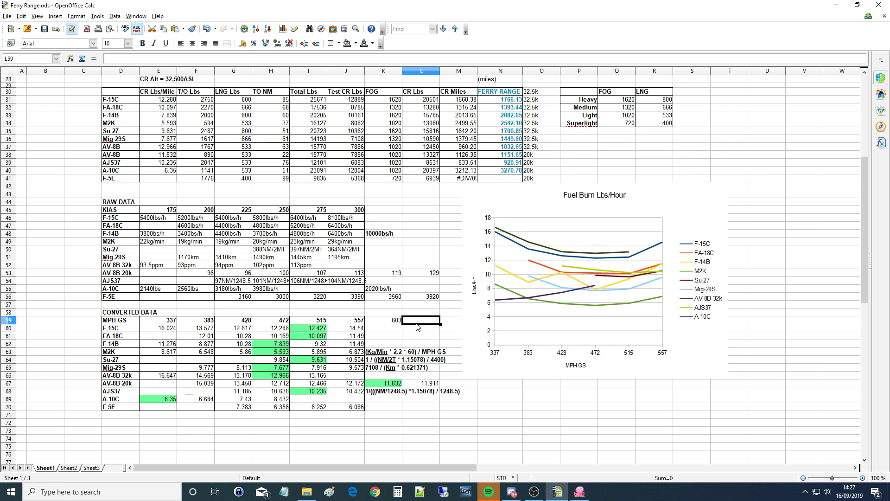
text(650)
key(Return)
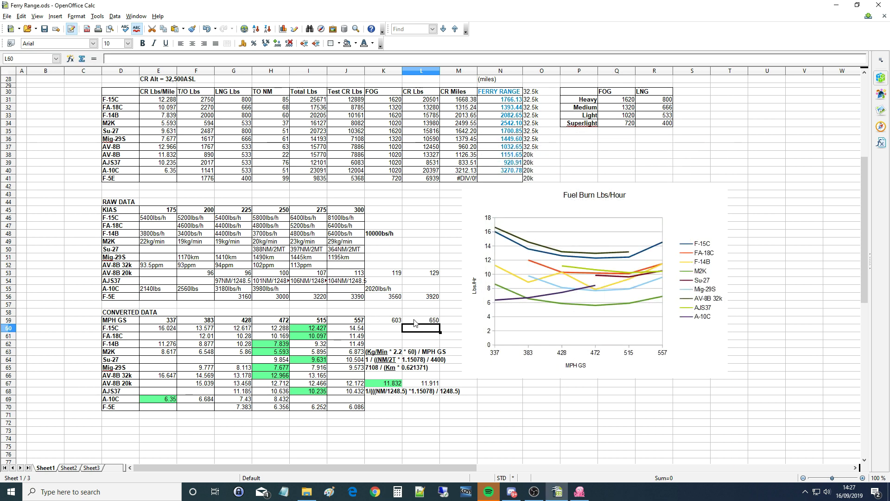
Divide 3560 by 603 in the Calculator and enter 5.904 for the F-5E at 603 MPH in the converted data.
click(390, 411)
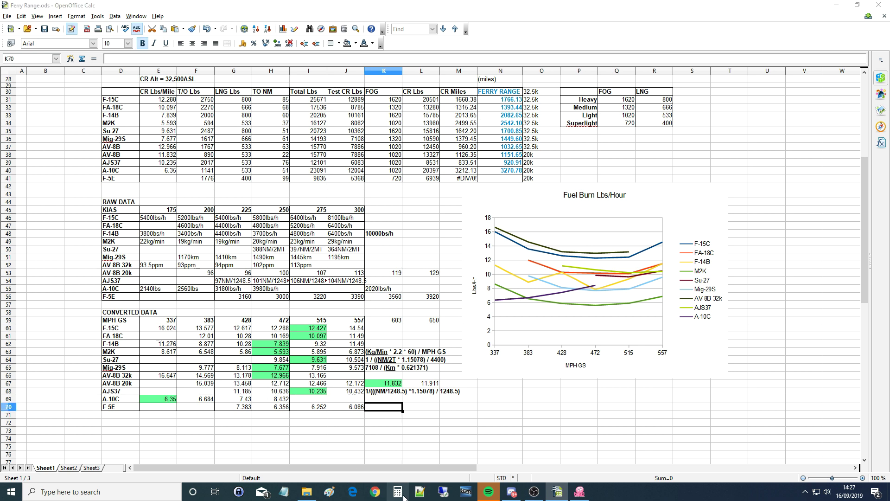
click(397, 492)
text(3)
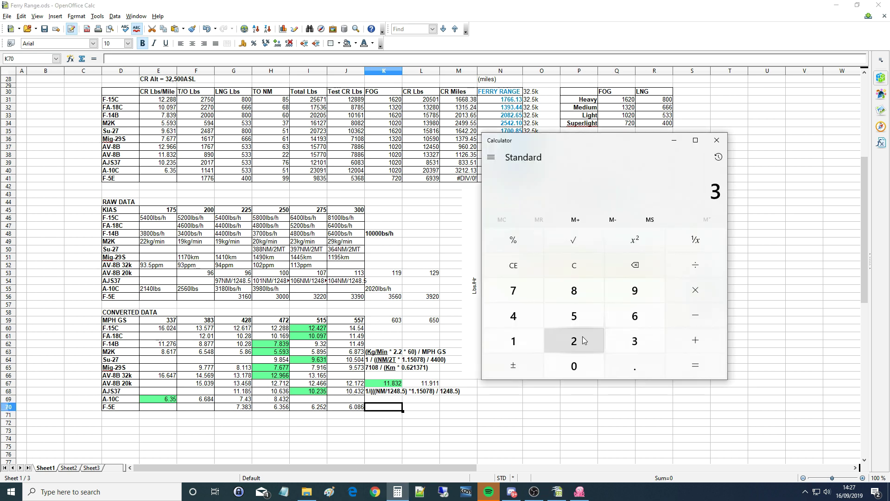
text(560/603)
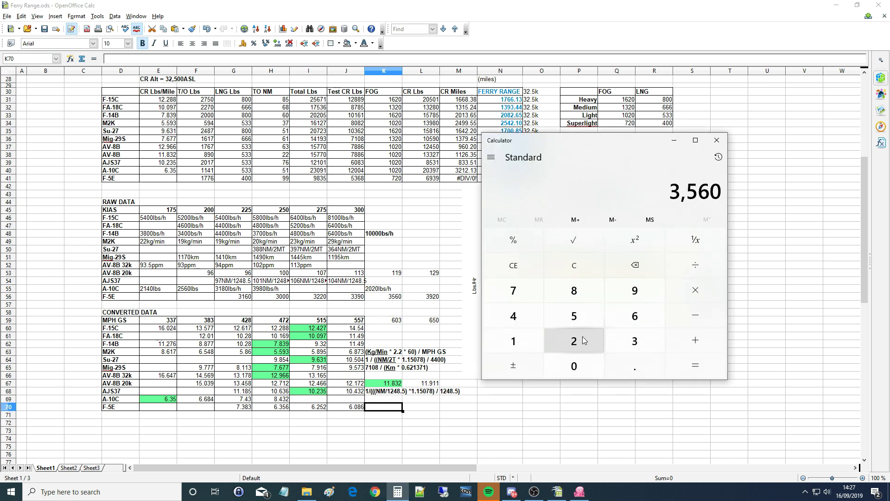
key(Return)
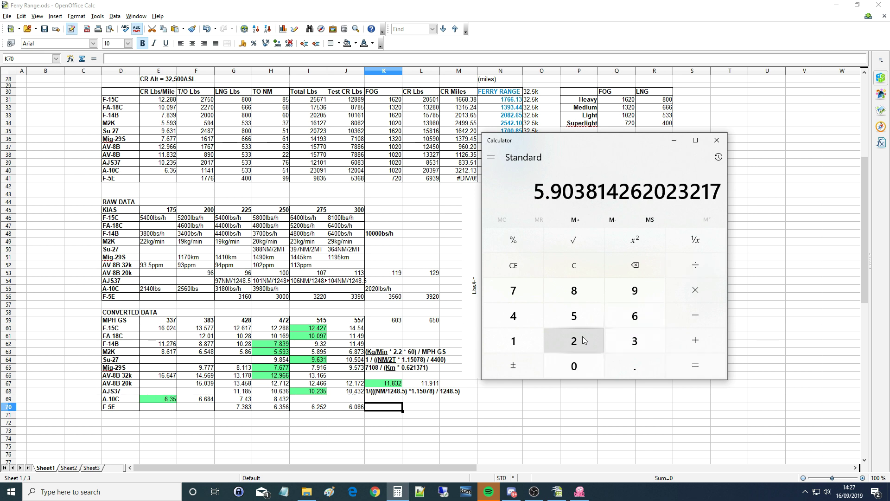
click(395, 409)
text(5.904)
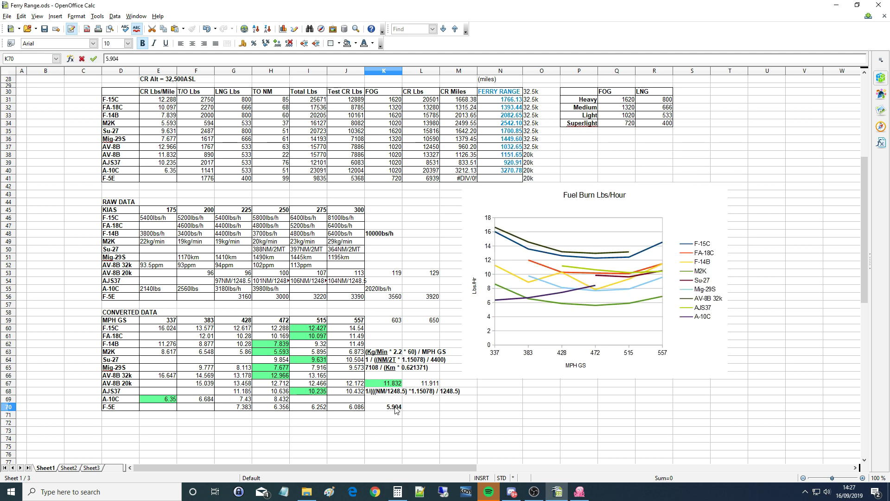
key(Tab)
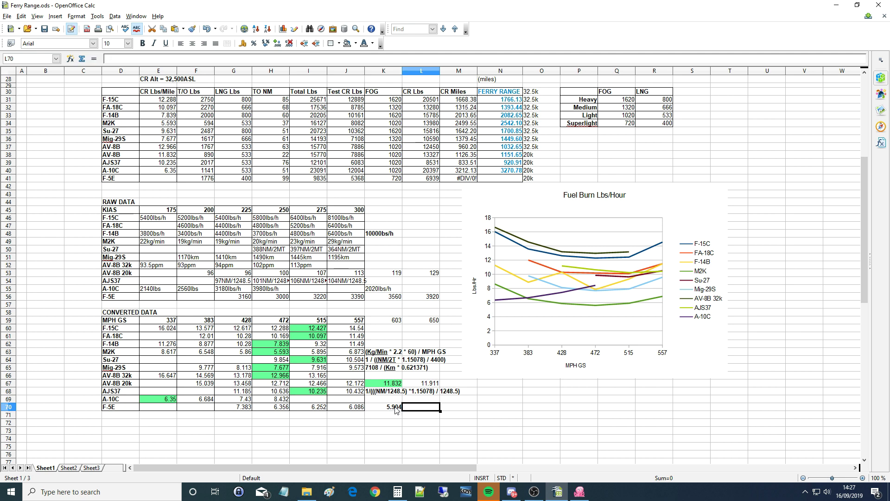
Divide 3920 by 650 in the Calculator and enter 6.031 for the F-5E at 650 MPH in the converted data.
click(398, 492)
click(580, 270)
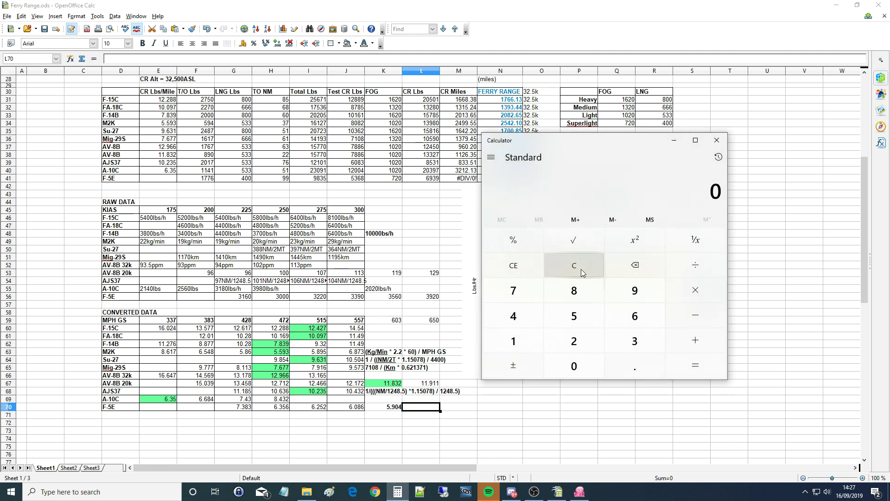
text(3920)
key(slash)
text(650)
key(Return)
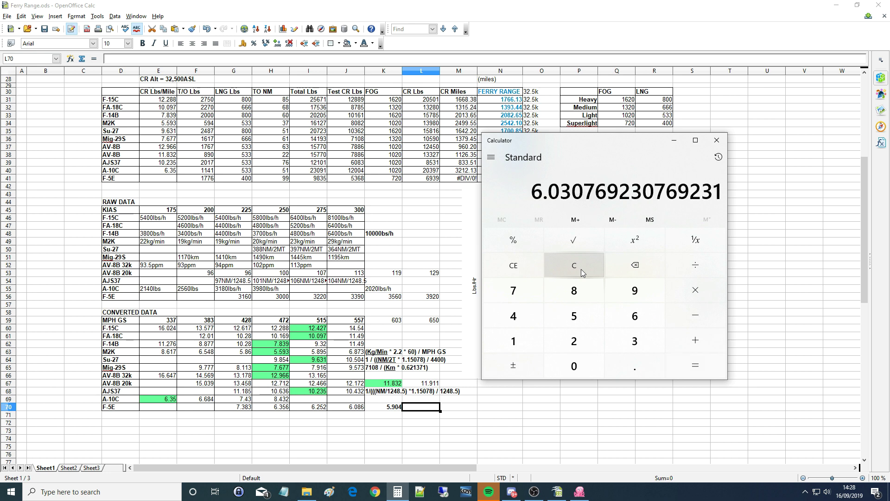
click(722, 145)
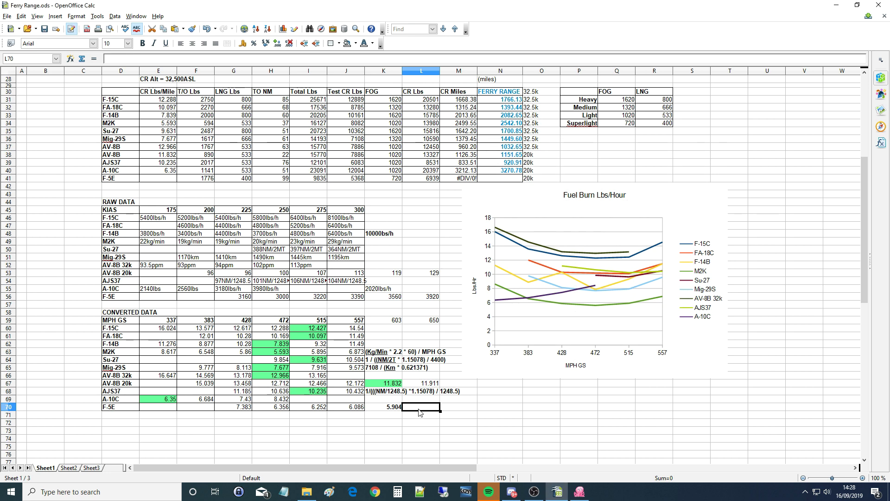
text(6.031)
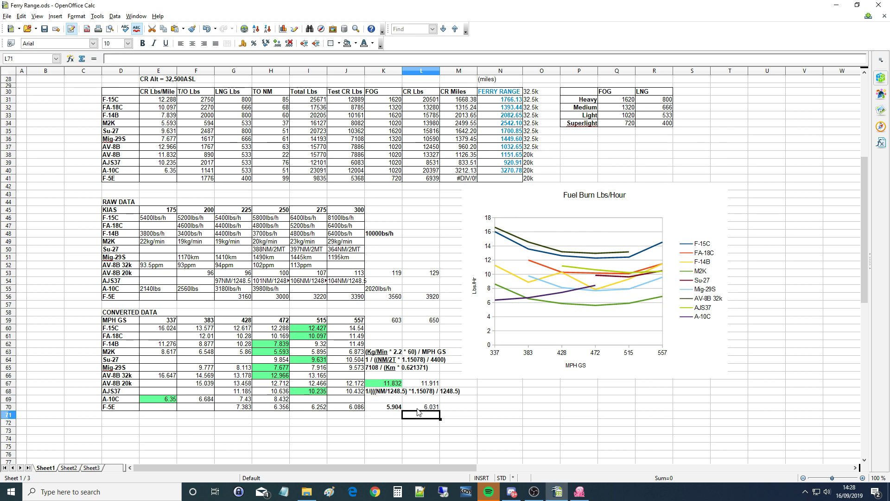
Remove the bold from the F-5E's 5.904 value and give its cell the same green background as the other highlighted values.
click(395, 407)
click(144, 46)
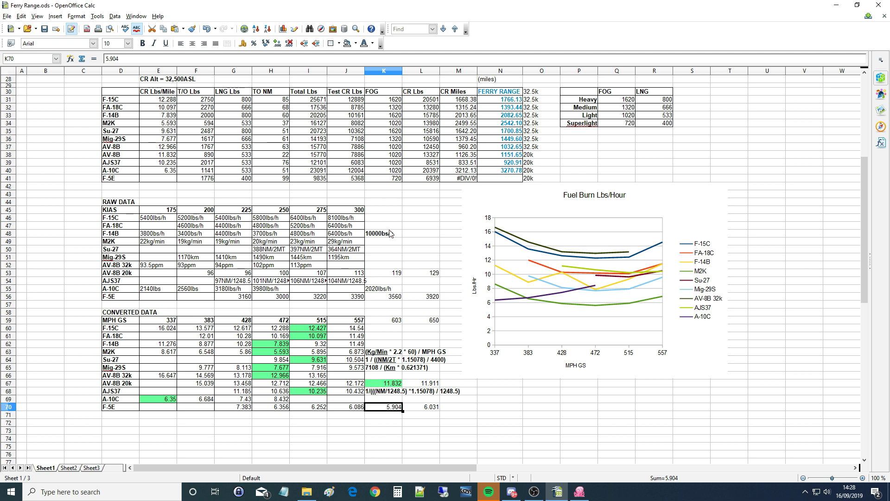
click(355, 44)
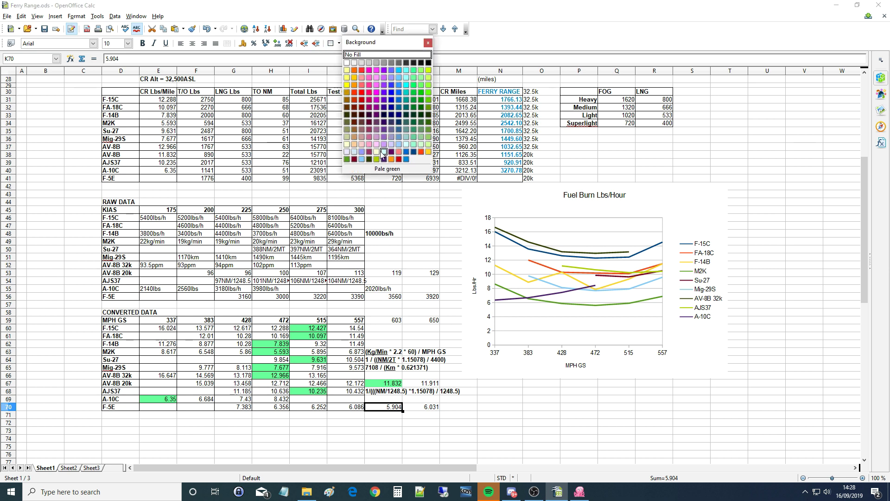
click(414, 78)
click(320, 274)
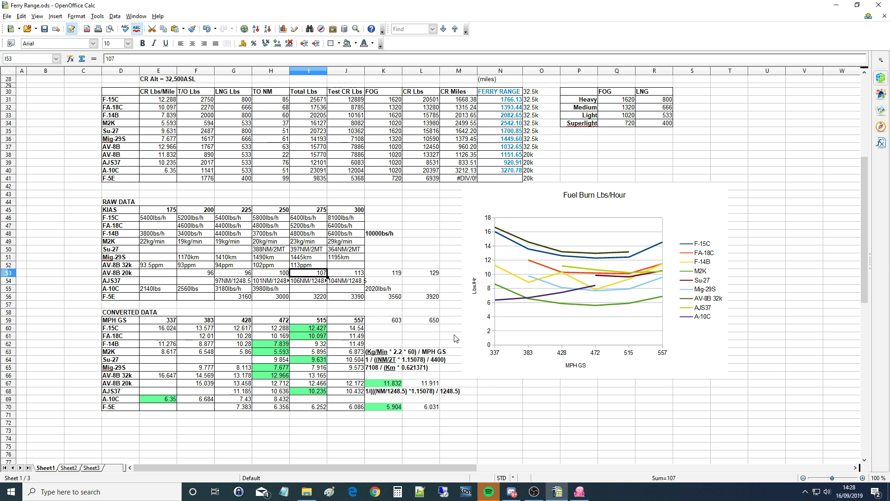
Edit the Fuel Burn Lbs/Hour chart to include the AV-8B 20k and F-5E series.
click(574, 313)
double_click(573, 313)
right_click(606, 332)
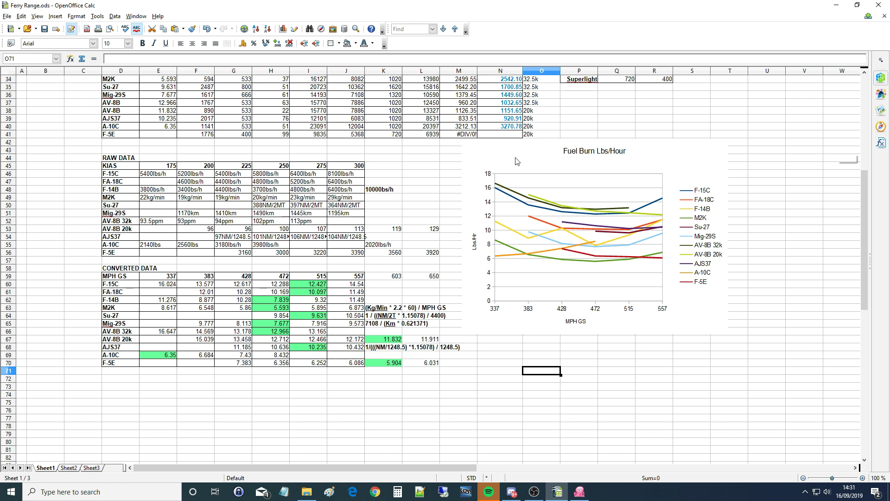
Change the altitude note beside the AJS37's ferry range to 32k.
scroll(518, 161, up, 2)
click(536, 164)
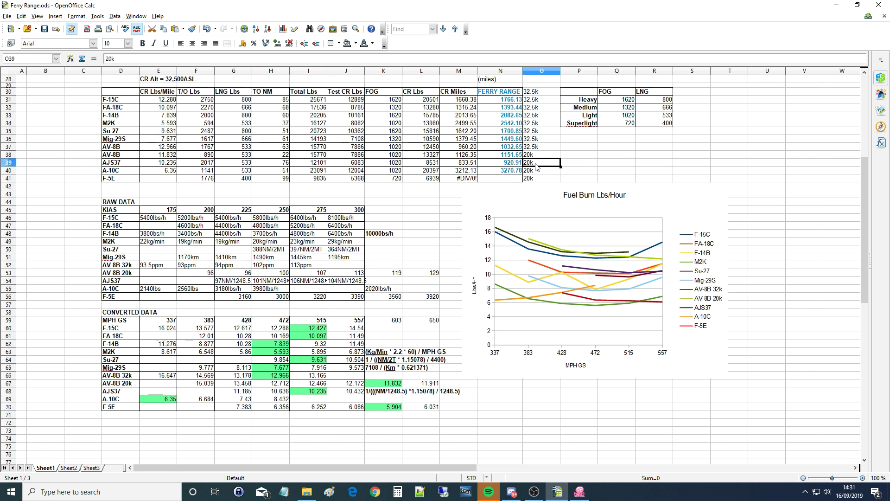
text(32k)
key(Return)
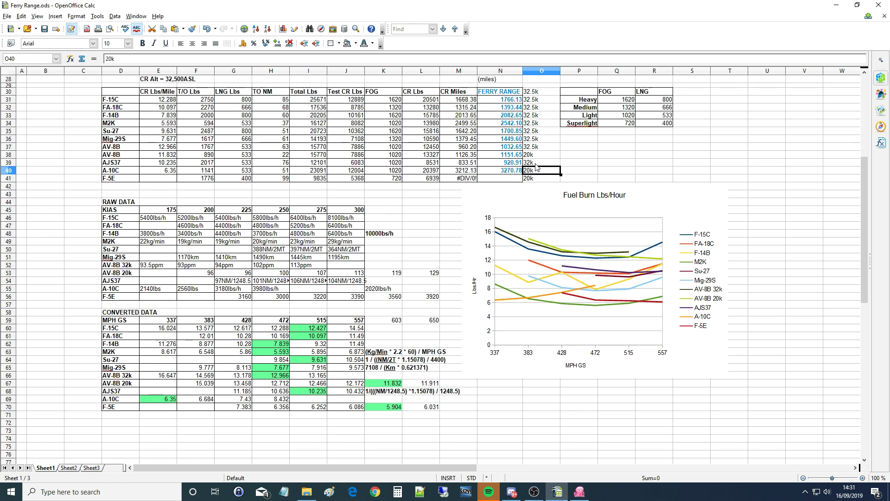
click(536, 164)
Enter 5.094 as the F-5E's CR Lbs/Mile in the ferry range table.
scroll(492, 271, down, 1)
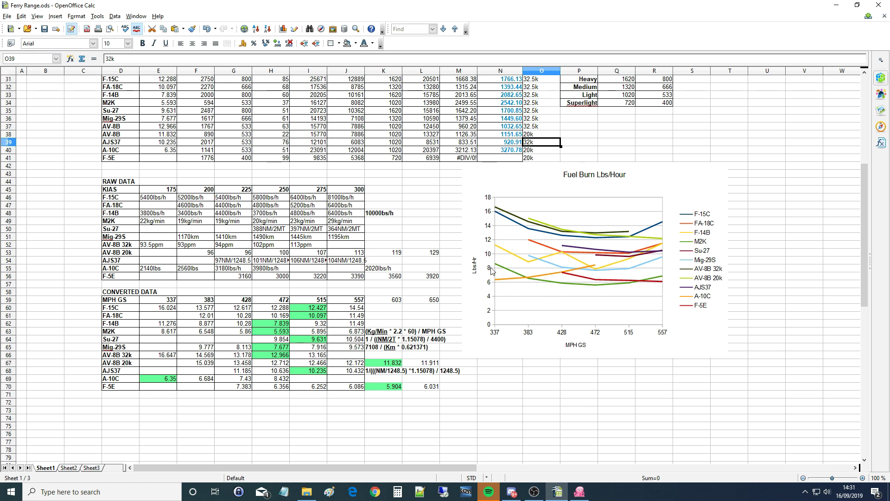
scroll(492, 271, down, 1)
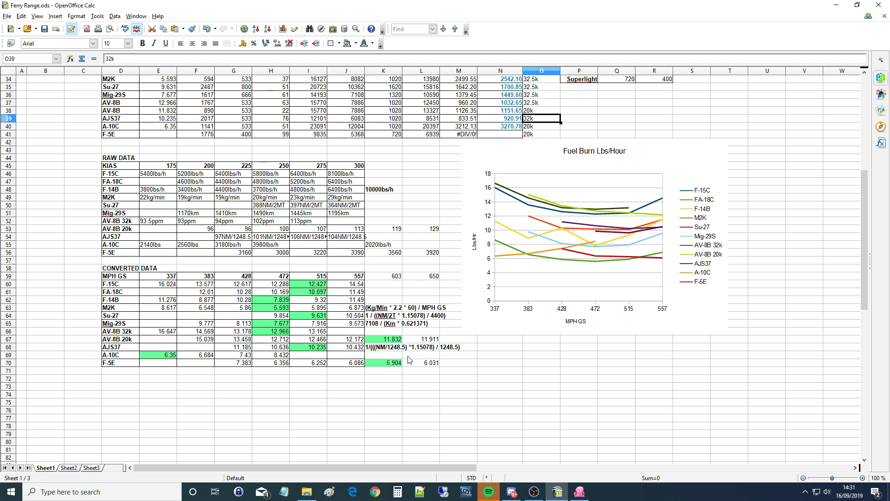
scroll(423, 348, up, 3)
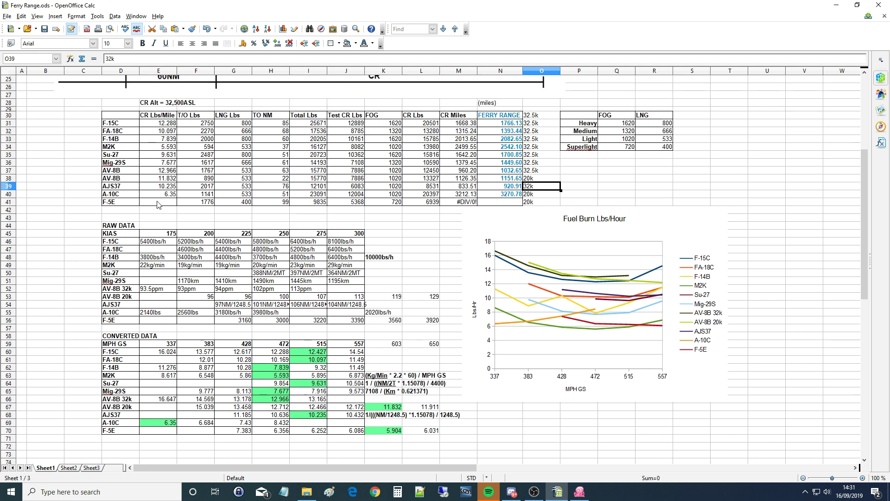
click(159, 204)
text(5.094)
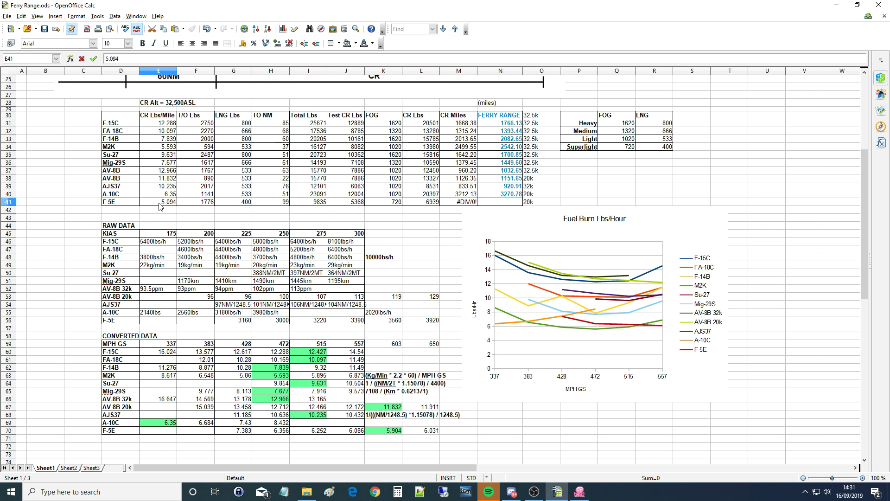
key(Return)
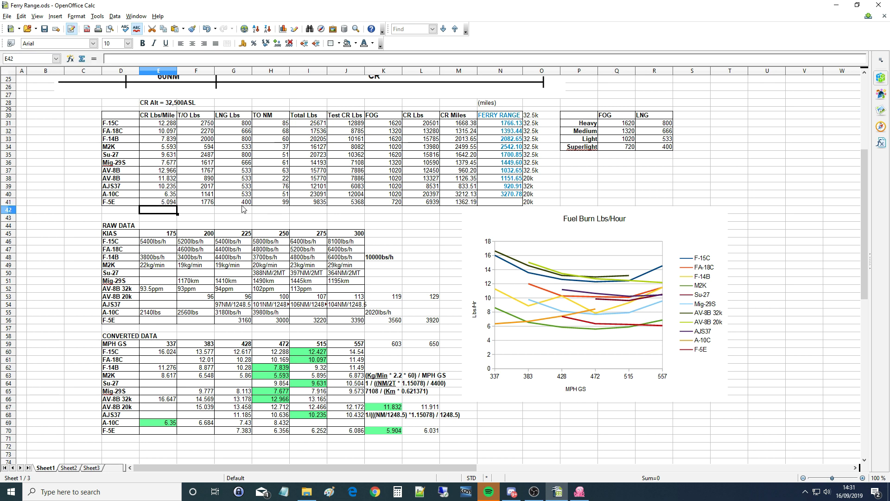
click(202, 203)
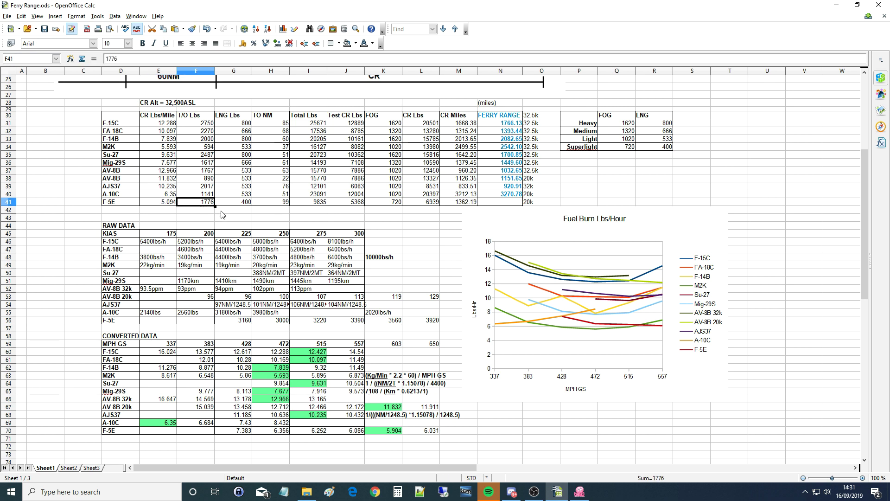
Check the F-5E's row in the ferry range table cell by cell, from LNG Lbs through to CR Miles.
click(246, 204)
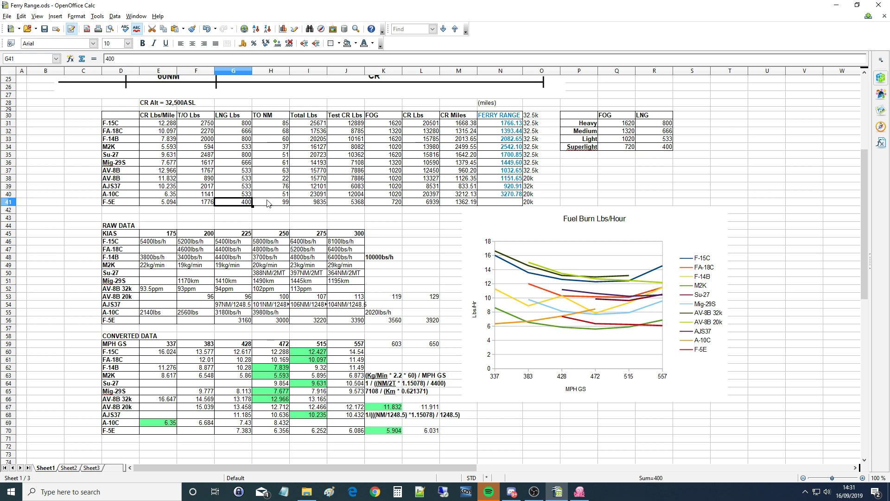
click(283, 205)
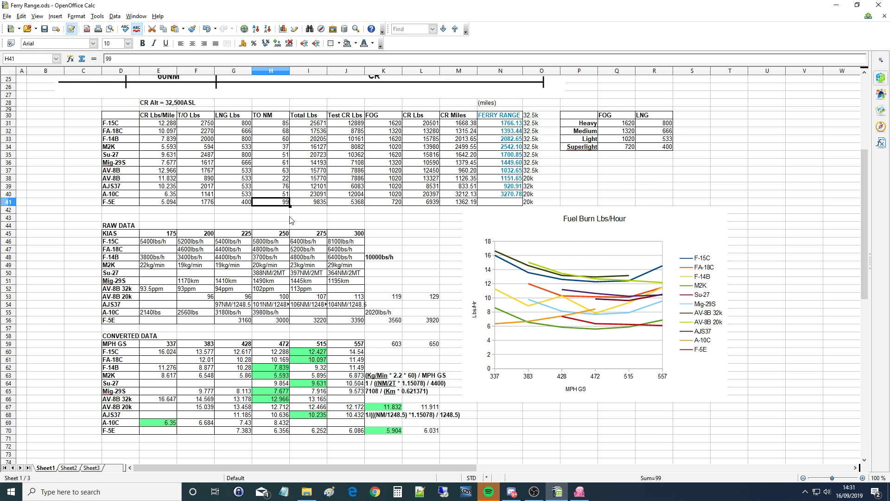
click(326, 205)
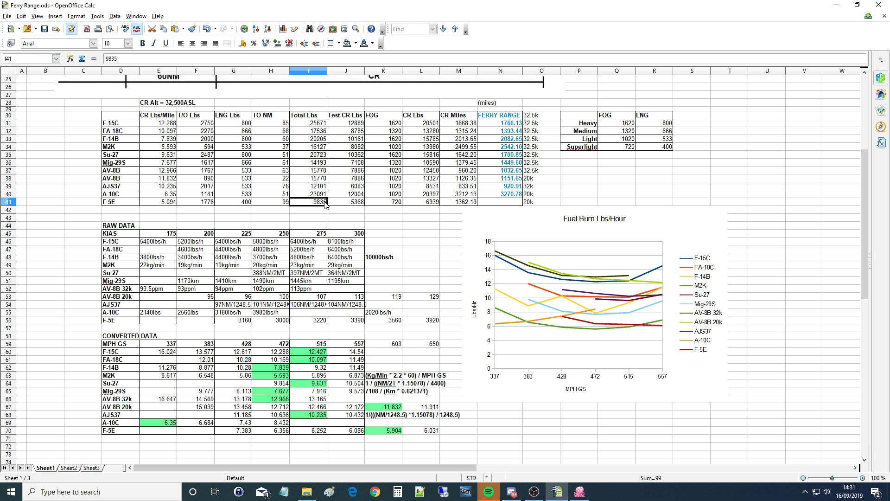
click(360, 206)
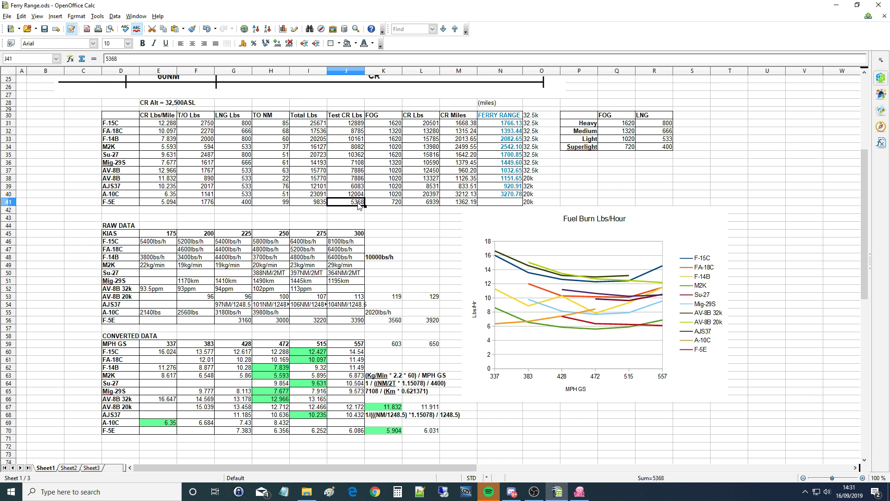
click(384, 204)
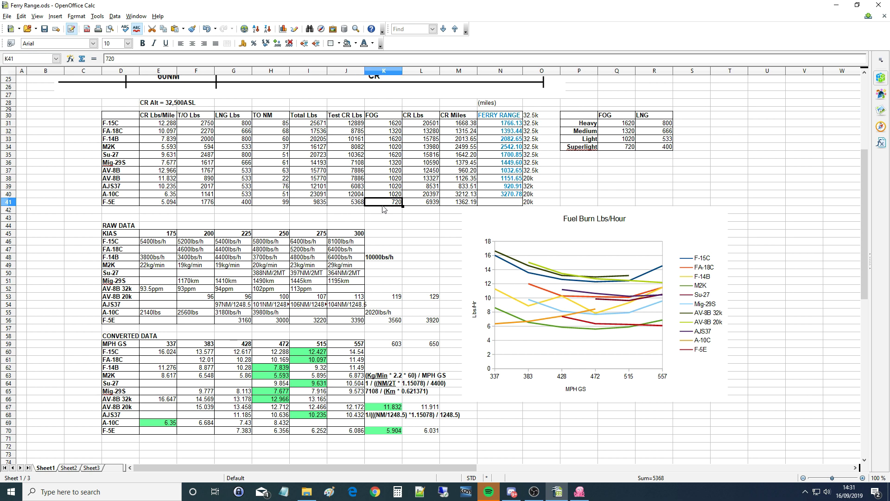
click(431, 205)
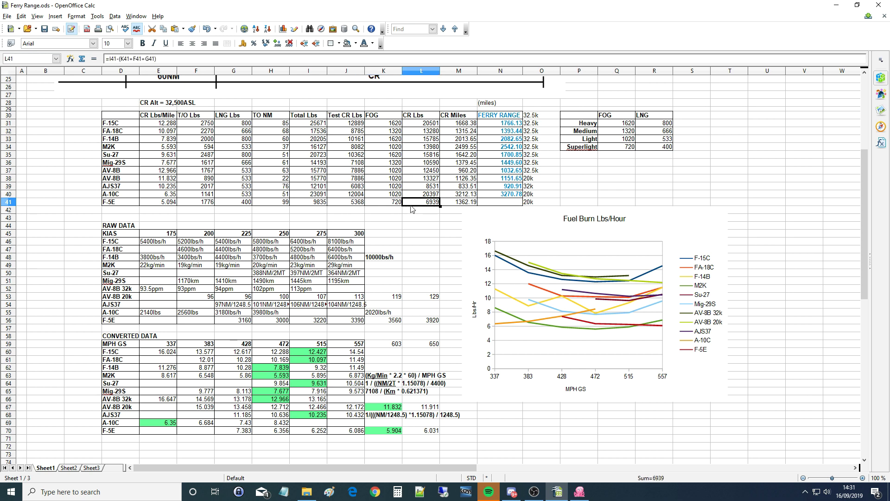
click(460, 206)
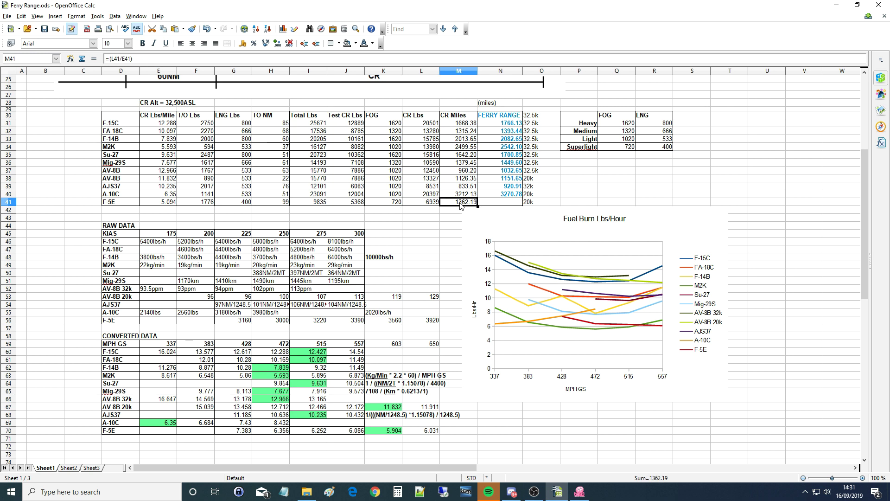
Fill the A-10C's ferry range formula down into the F-5E's FERRY RANGE cell.
click(514, 195)
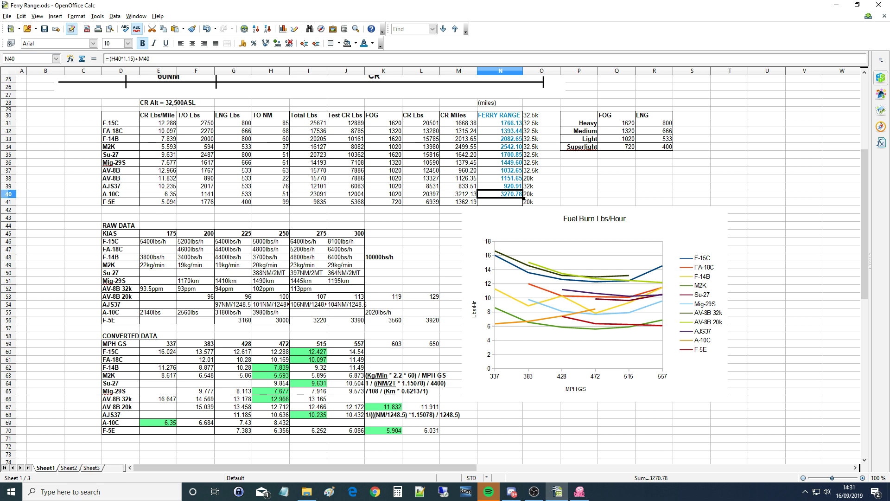
drag(523, 199, 524, 204)
click(459, 217)
Compare the F-5E's ferry range with the FA-18C's, and look over the raw and converted fuel data.
scroll(510, 208, up, 6)
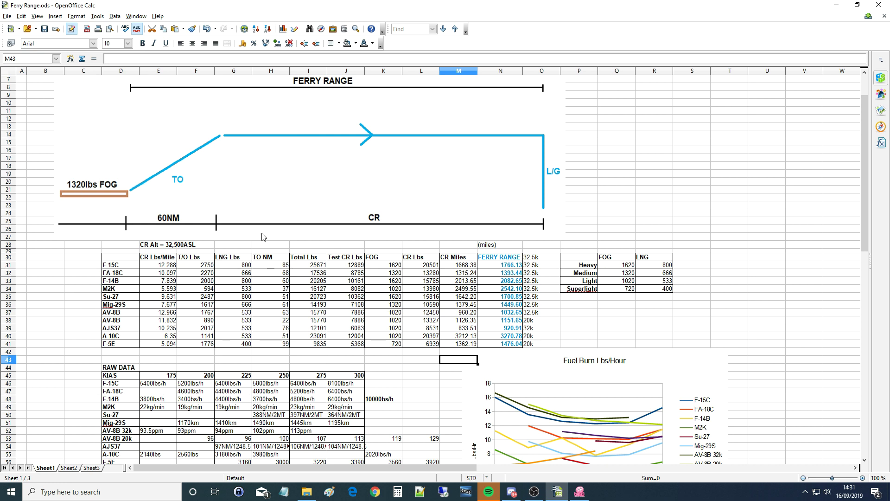
scroll(439, 351, down, 2)
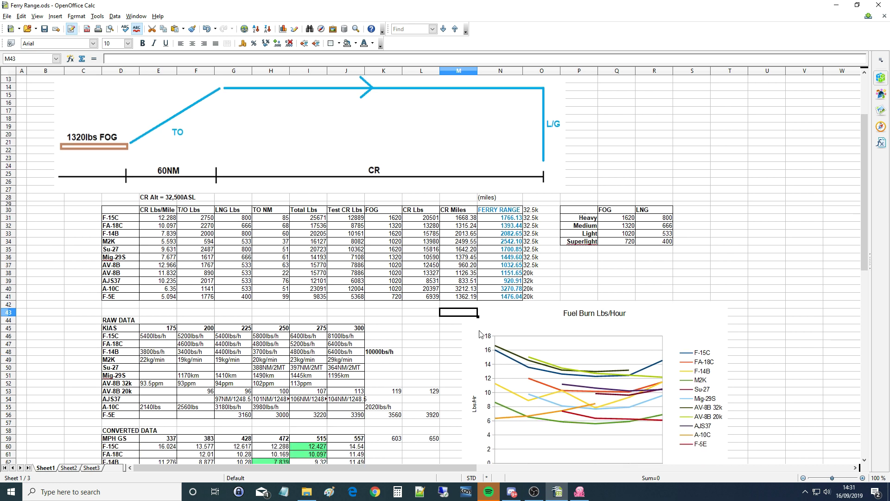
click(504, 299)
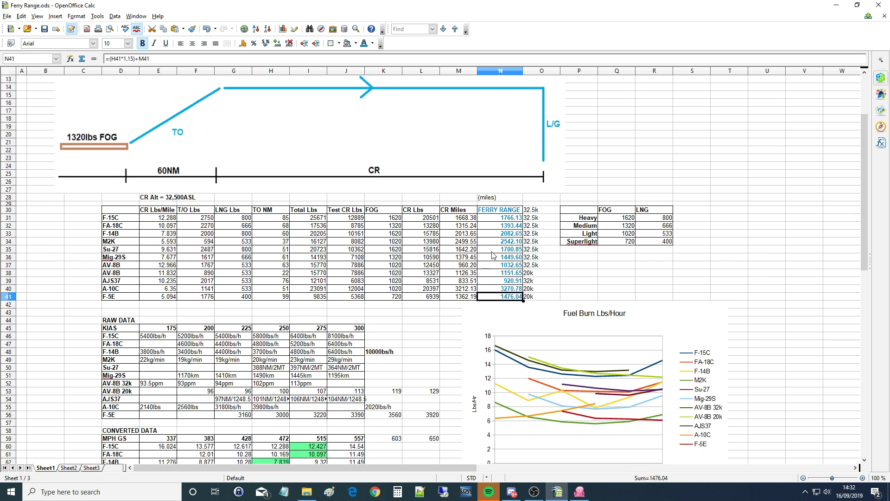
click(508, 227)
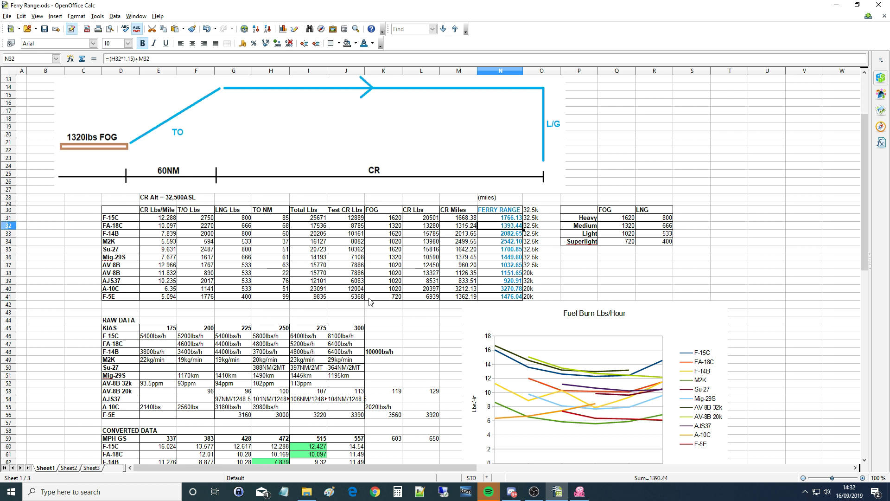
click(123, 298)
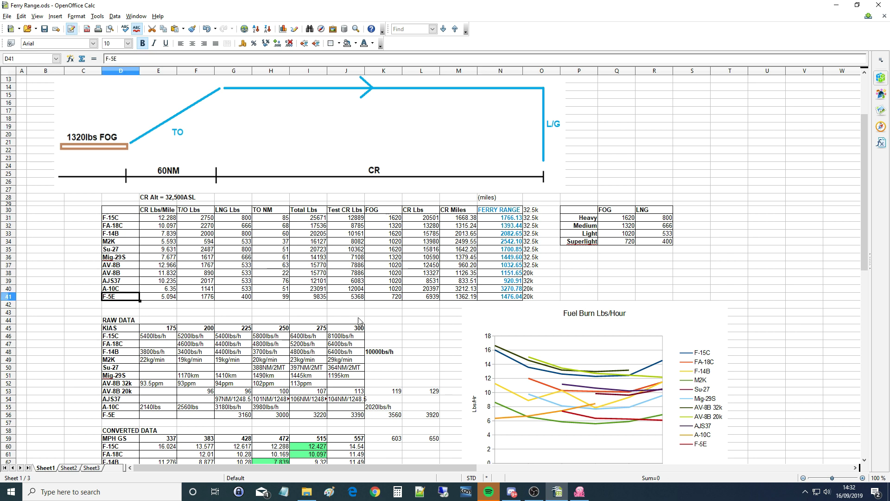
scroll(361, 325, down, 3)
scroll(228, 312, down, 2)
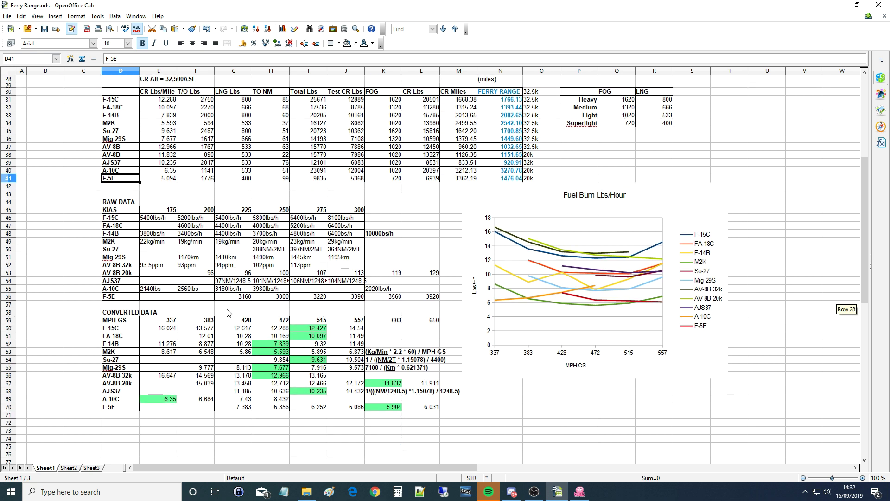
scroll(355, 302, up, 4)
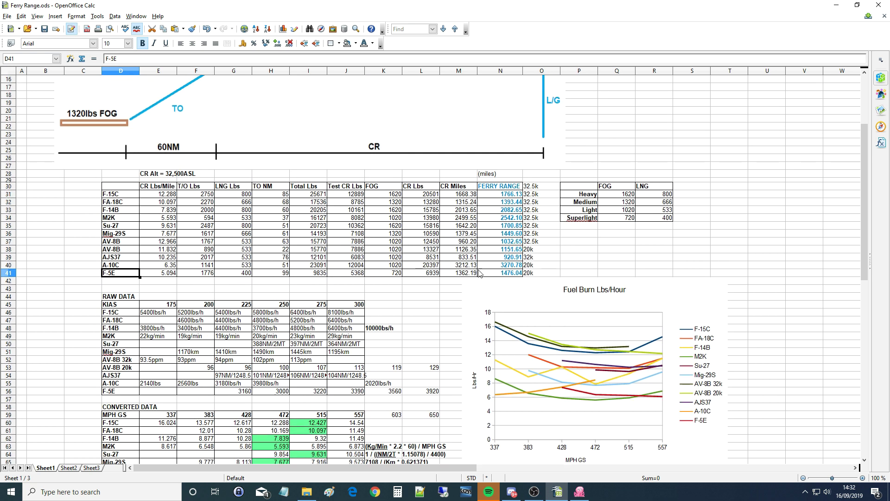
Review the ferry ranges from the FA-18C down to the AJS37, including the AJS37's altitude note, alongside the fuel burn data.
click(516, 204)
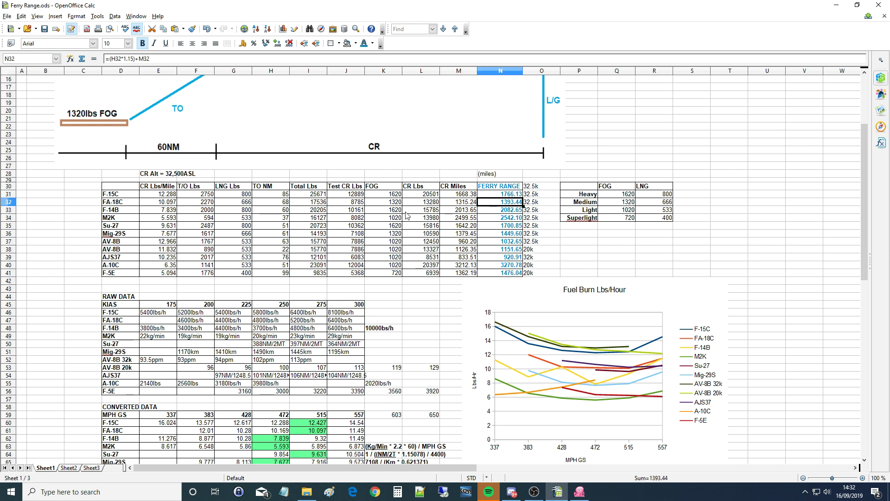
scroll(408, 218, down, 4)
scroll(407, 219, up, 3)
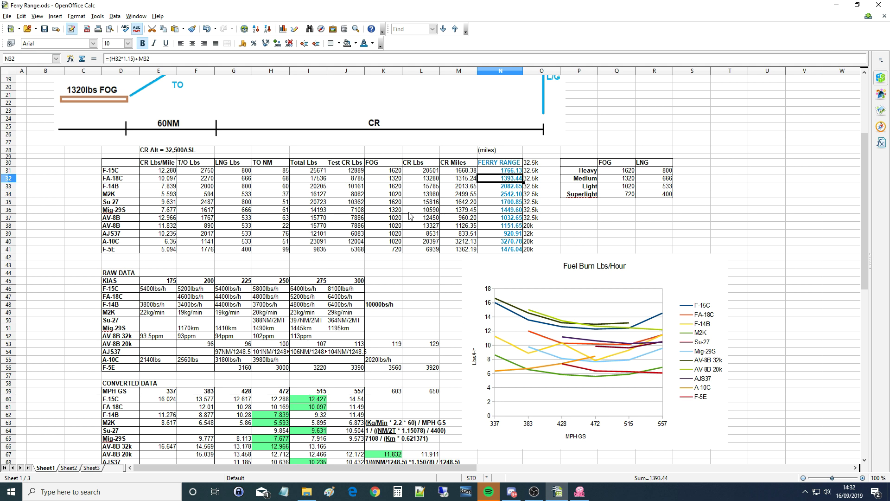
key(Down)
key(Down)
key(Down)
key(Down)
key(Down)
key(Down)
key(Down)
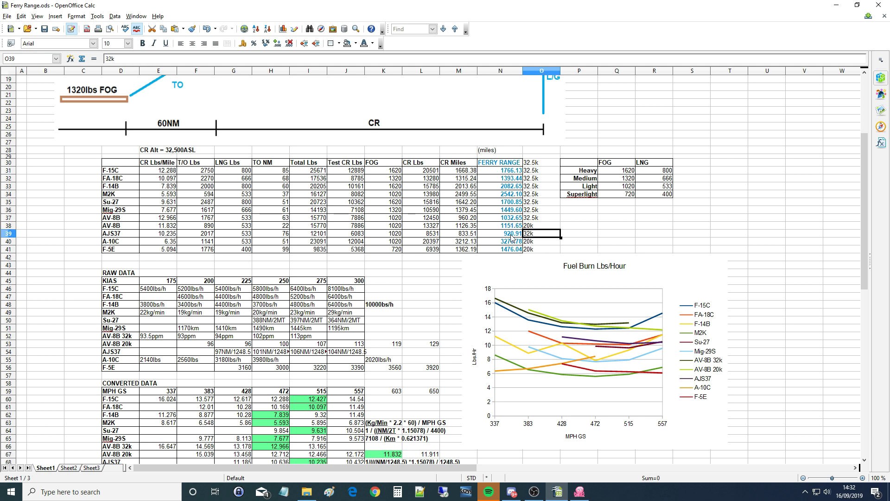
scroll(406, 159, down, 7)
scroll(408, 162, up, 11)
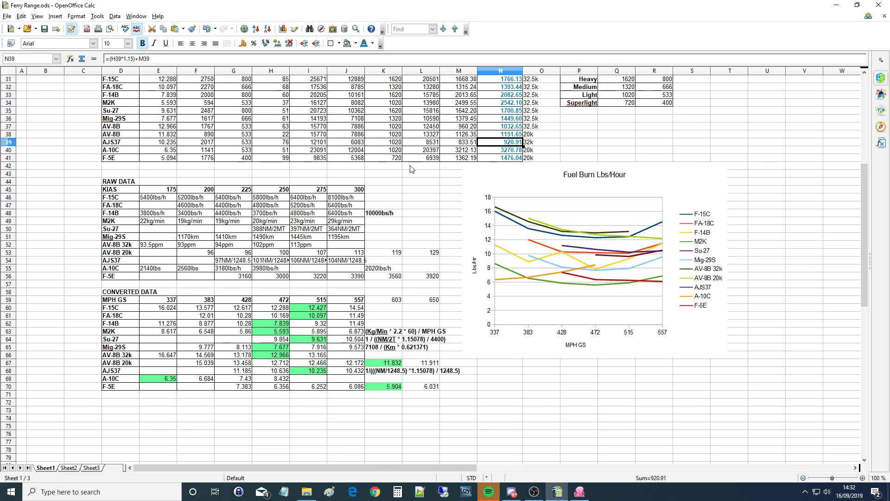